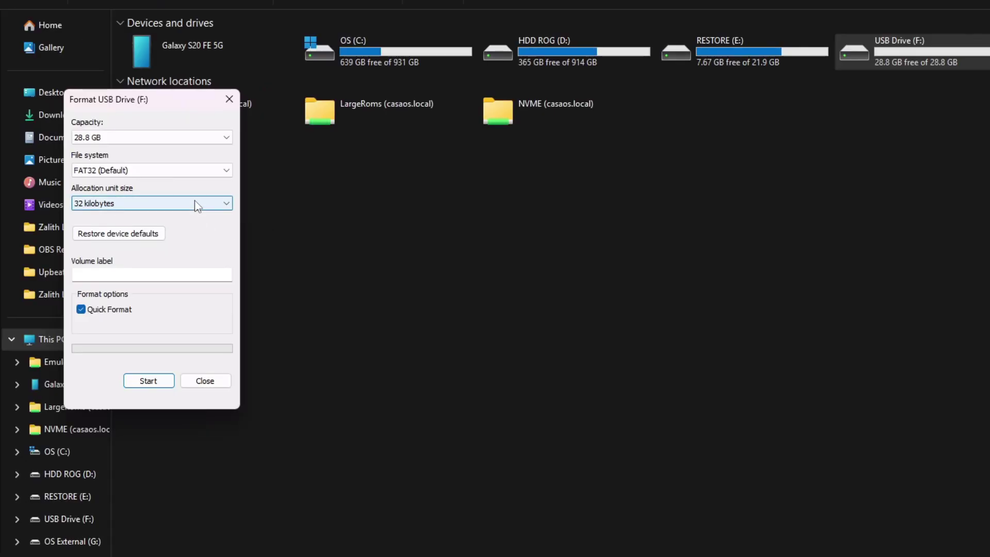
Quick-format the USB drive (F:) as FAT32 with a 32-kilobyte allocation unit size and close the format dialog
{"action": "left_click", "coordinate": [196, 204]}
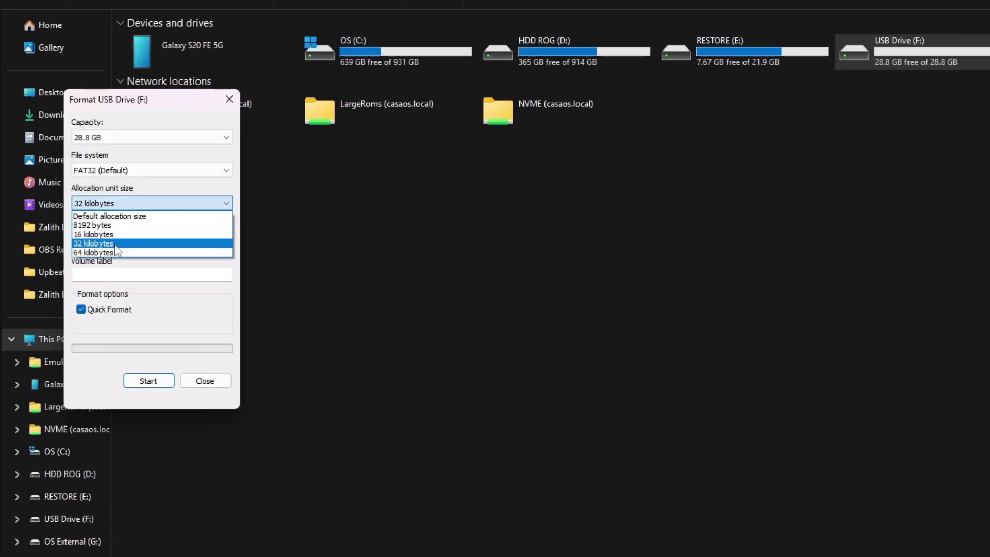
{"action": "left_click", "coordinate": [115, 245]}
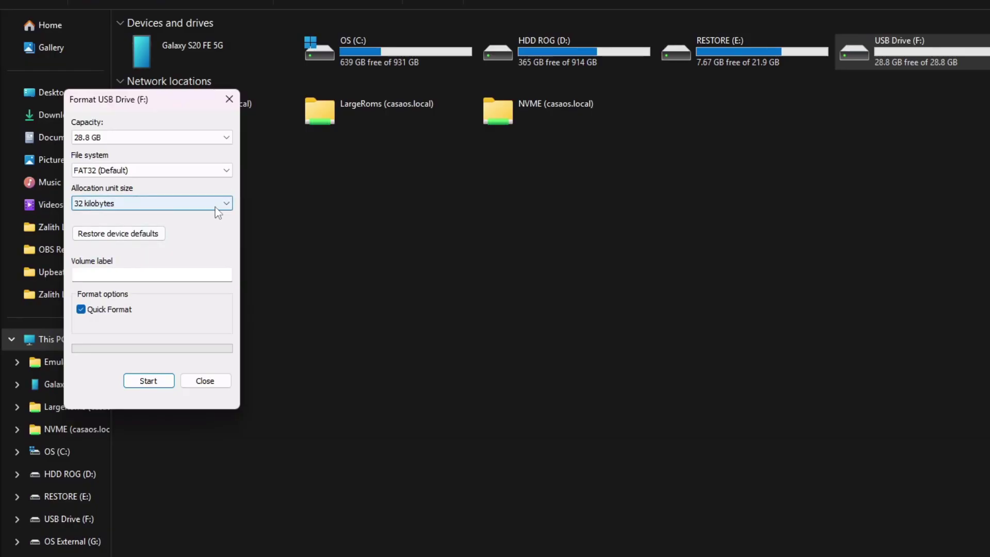
{"action": "left_click", "coordinate": [199, 204]}
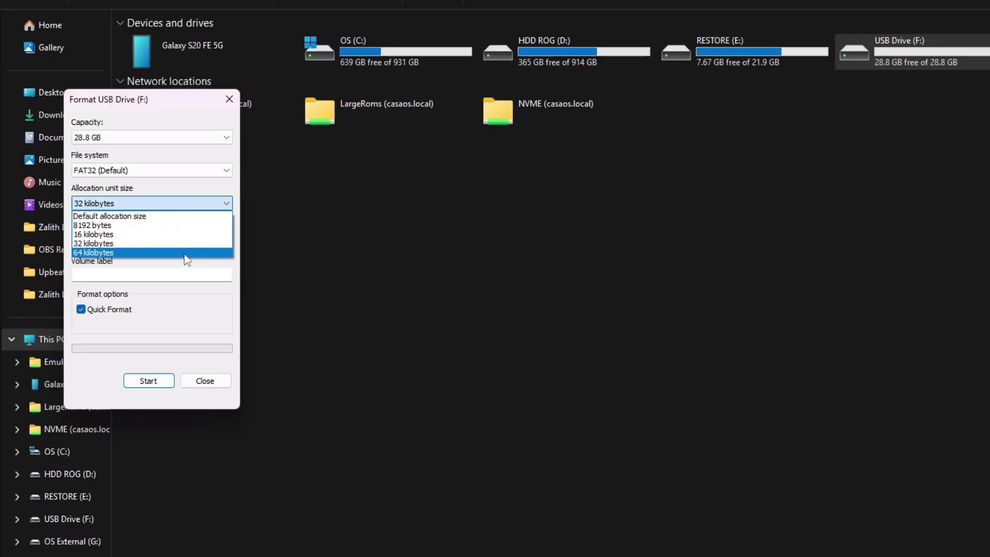
{"action": "left_click", "coordinate": [189, 249]}
{"action": "left_click", "coordinate": [149, 380]}
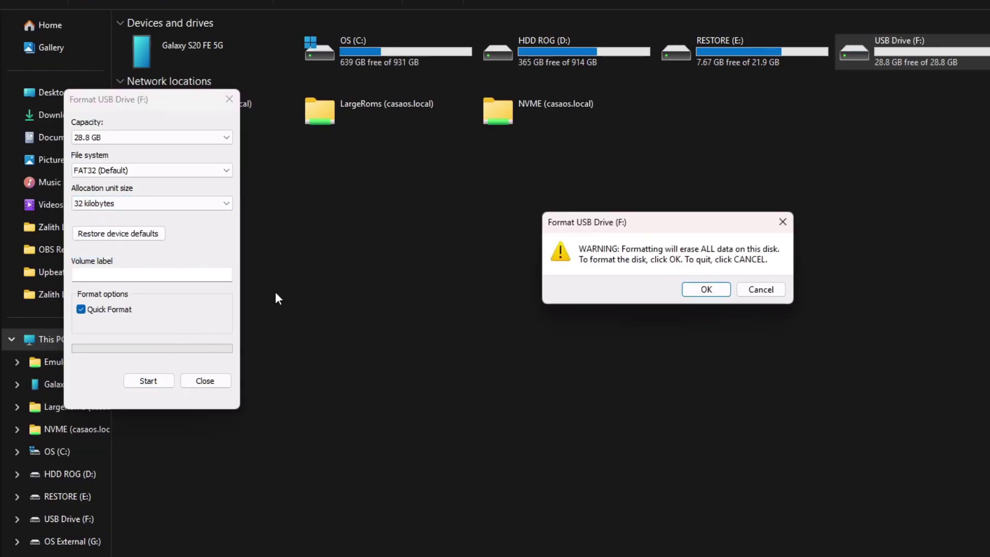
{"action": "left_click", "coordinate": [711, 289]}
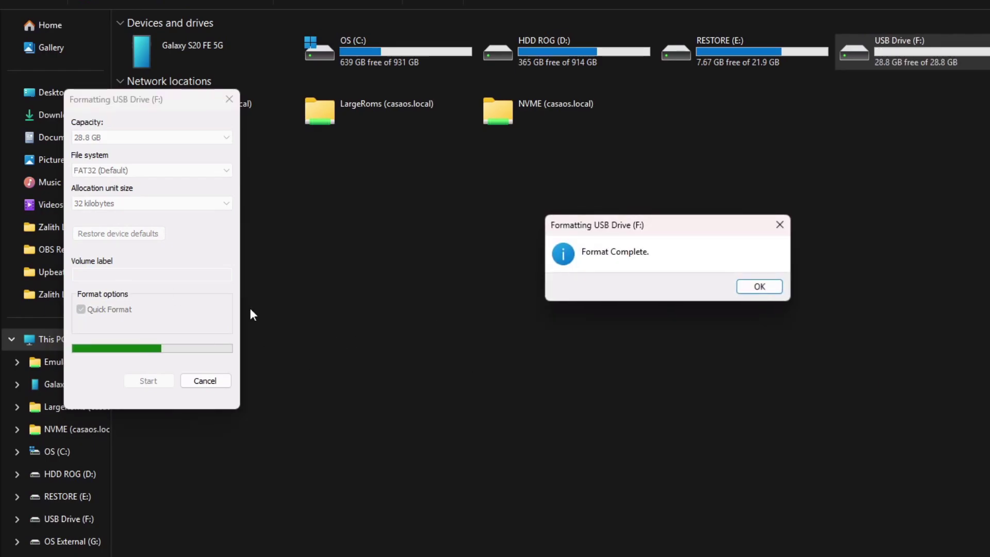
{"action": "left_click", "coordinate": [767, 285]}
{"action": "left_click", "coordinate": [207, 381]}
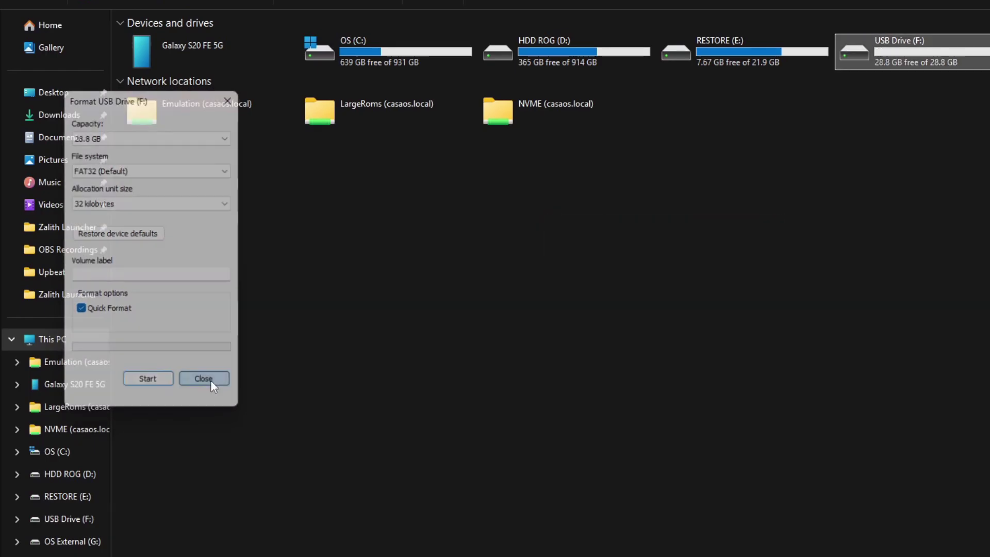
Open the USB drive, and extract TWiLightMenu-Flashcard.7z from Downloads into its own folder there
{"action": "double_click", "coordinate": [895, 56]}
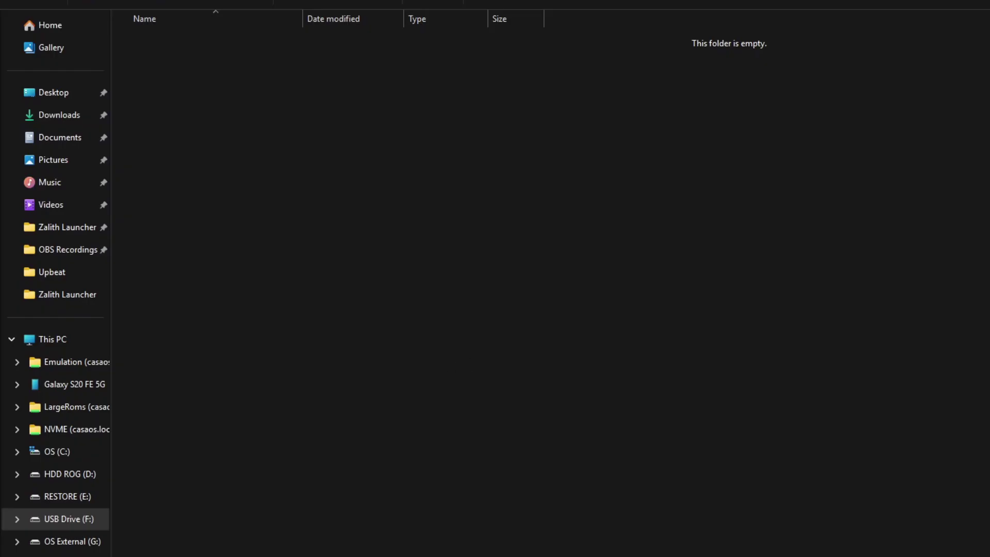
{"action": "left_click", "coordinate": [50, 25]}
{"action": "left_click", "coordinate": [29, 120]}
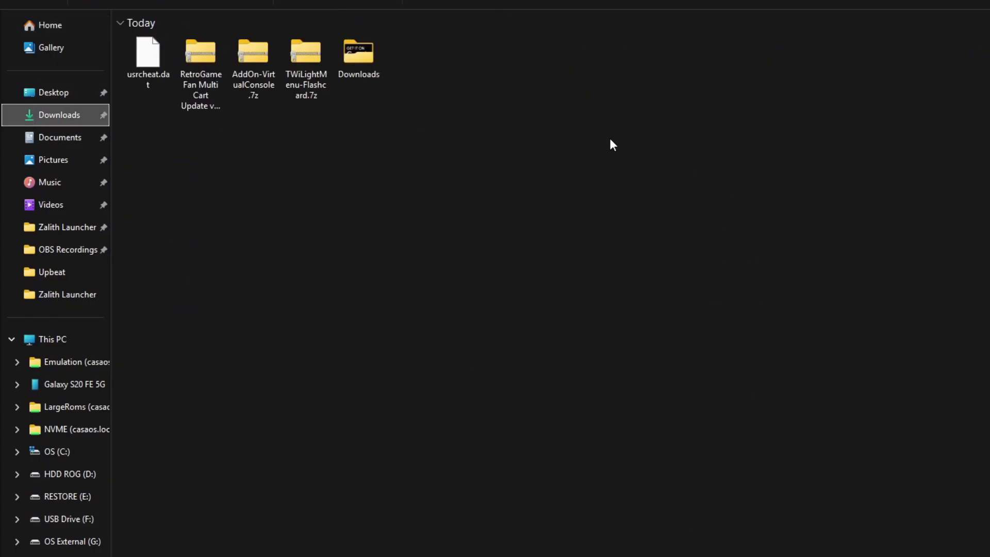
{"action": "right_click", "coordinate": [308, 58]}
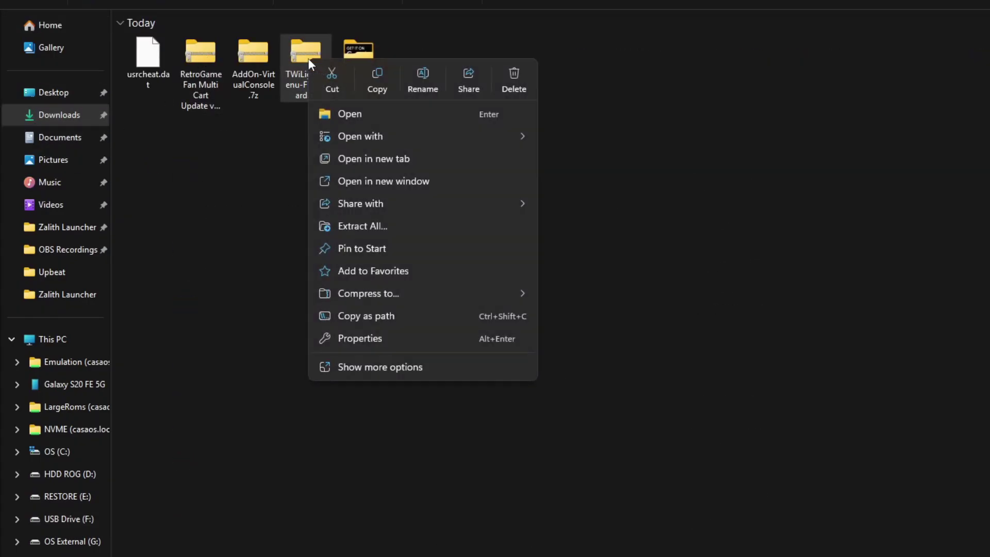
{"action": "left_click", "coordinate": [385, 225]}
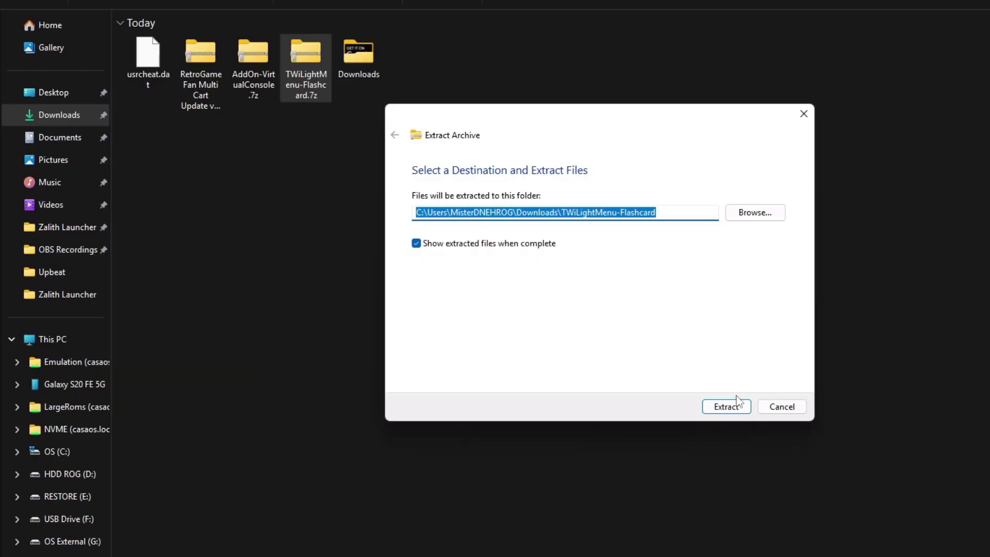
{"action": "left_click", "coordinate": [726, 407]}
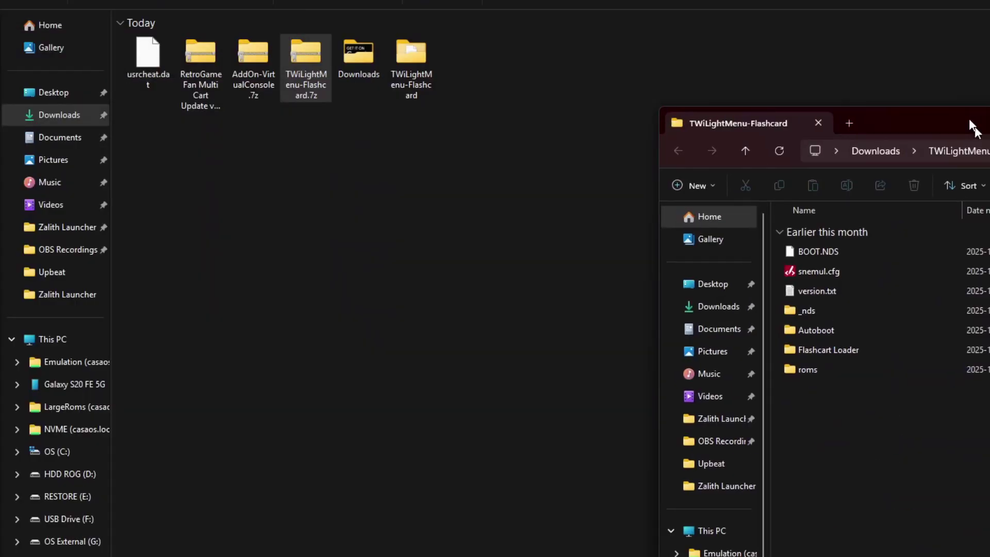
{"action": "double_click", "coordinate": [971, 121]}
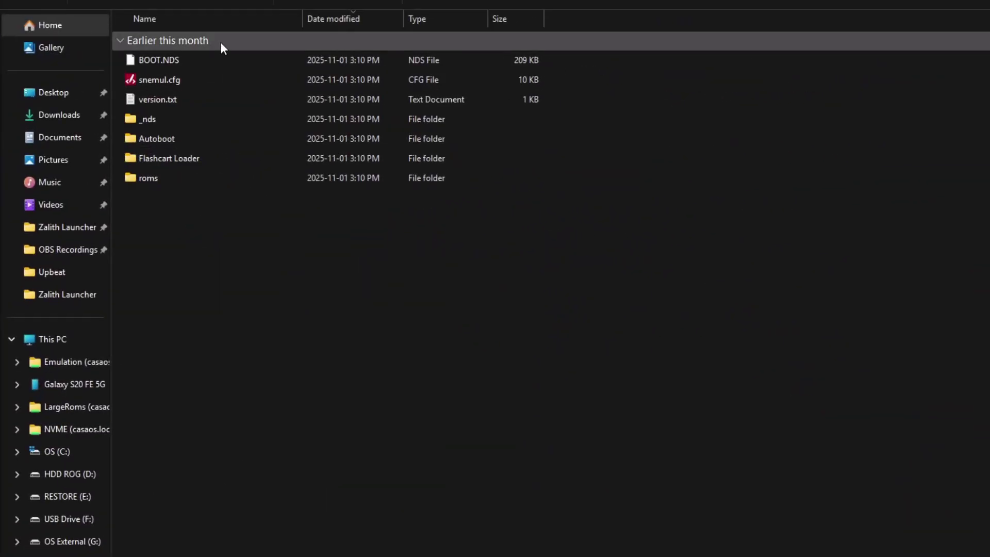
Copy BOOT.NDS and the _nds and roms folders from the extracted TWiLightMenu-Flashcard folder to the root of the USB drive (F:)
{"action": "left_click", "coordinate": [205, 56]}
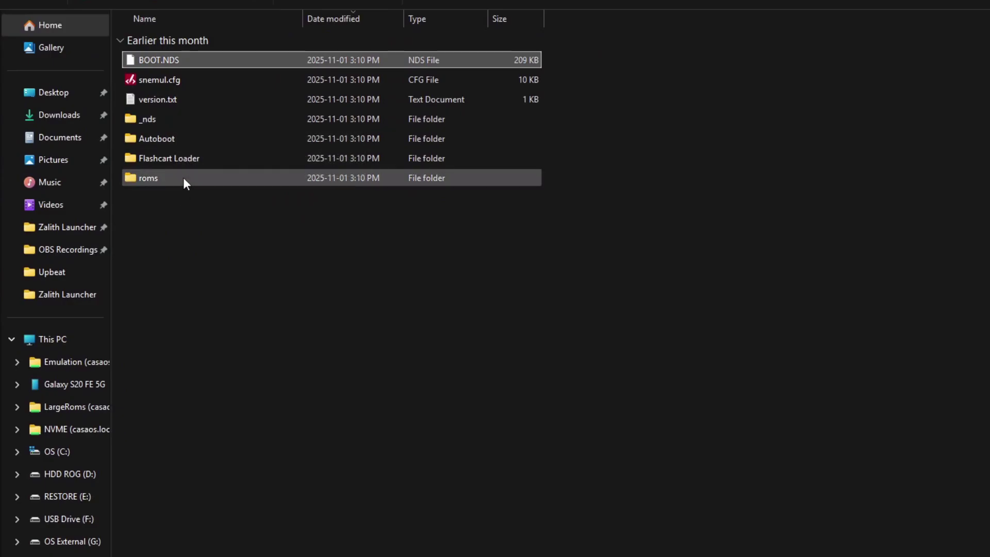
{"action": "left_click", "coordinate": [155, 119], "text": "ctrl"}
{"action": "right_click", "coordinate": [245, 176]}
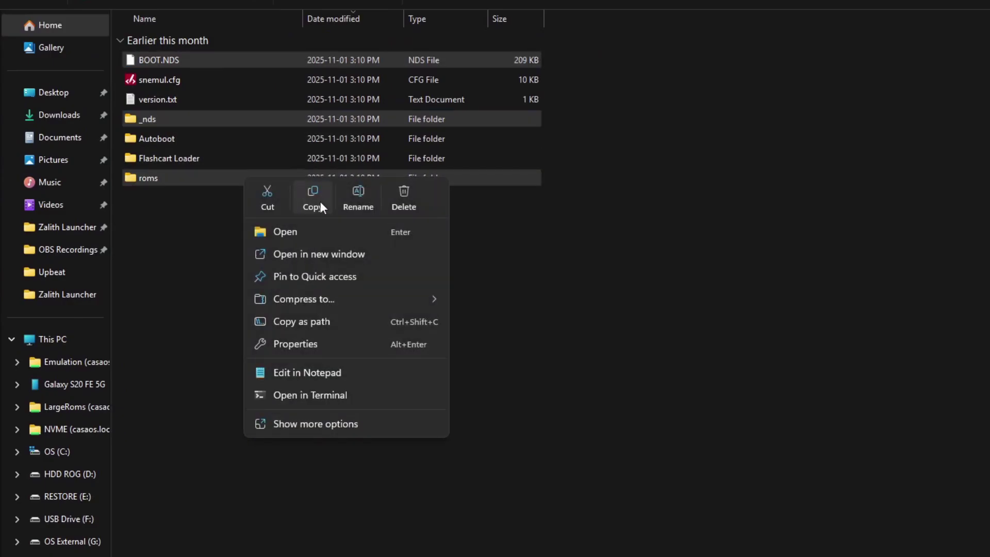
{"action": "left_click", "coordinate": [319, 201]}
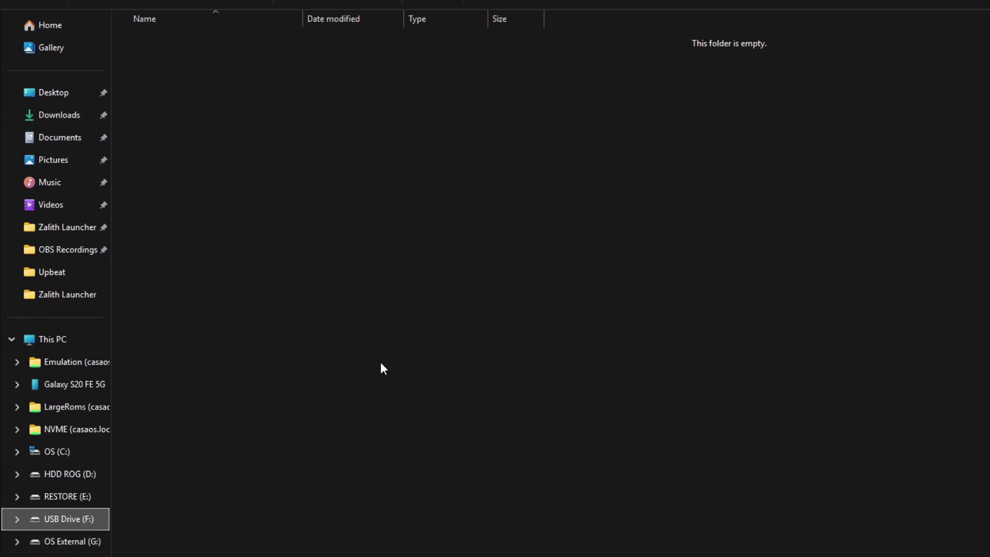
{"action": "right_click", "coordinate": [214, 111]}
{"action": "left_click", "coordinate": [238, 135]}
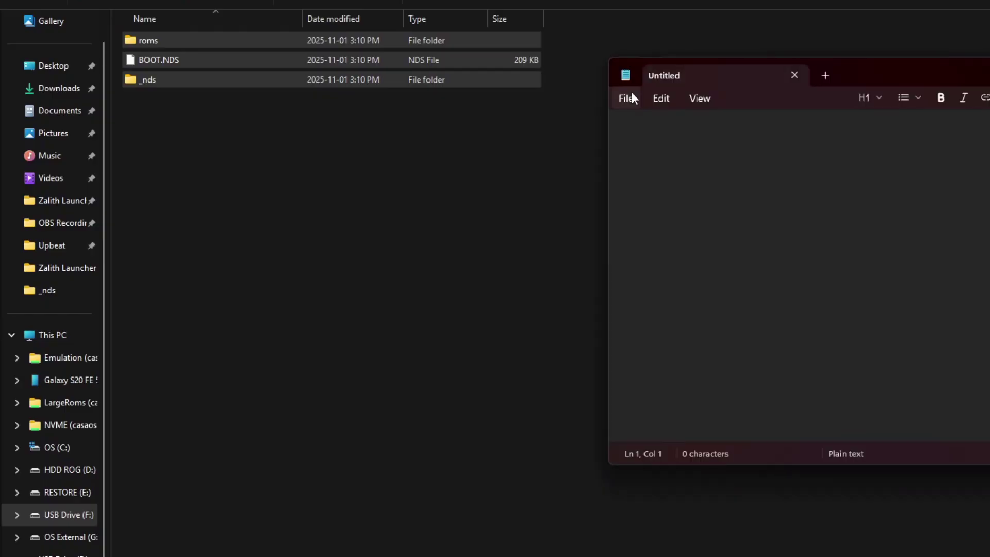
In Notepad, open snemul.cfg from the TWiLightMenu-Flashcard folder in Downloads, with all file types listed
{"action": "left_click", "coordinate": [631, 97]}
{"action": "left_click", "coordinate": [646, 191]}
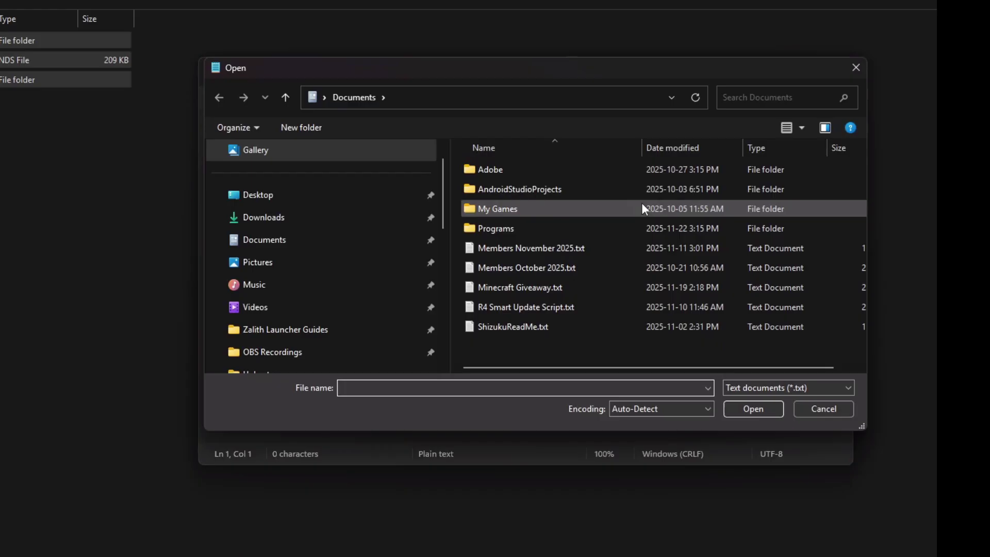
{"action": "left_click", "coordinate": [283, 221]}
{"action": "double_click", "coordinate": [501, 181]}
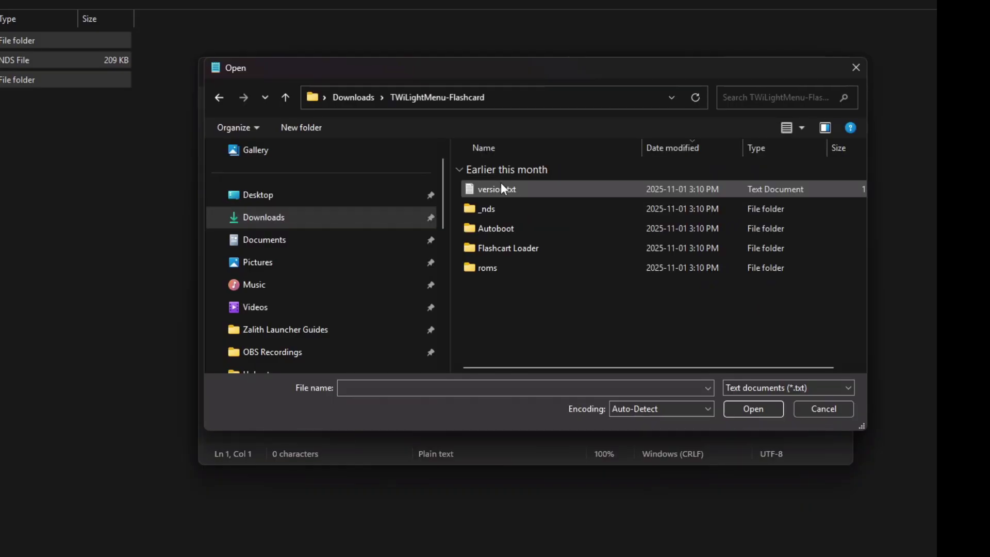
{"action": "left_click", "coordinate": [729, 387]}
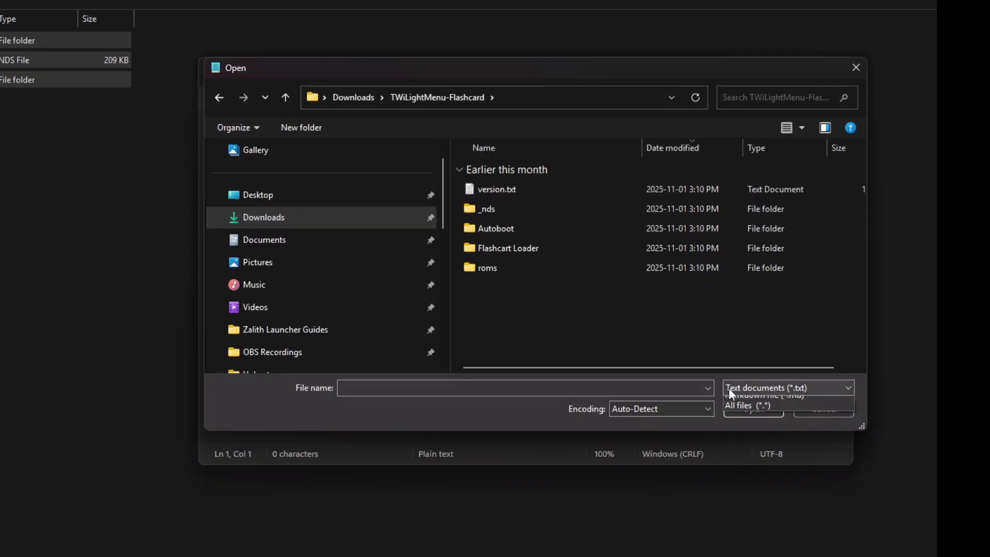
{"action": "left_click", "coordinate": [734, 420]}
{"action": "left_click", "coordinate": [512, 209]}
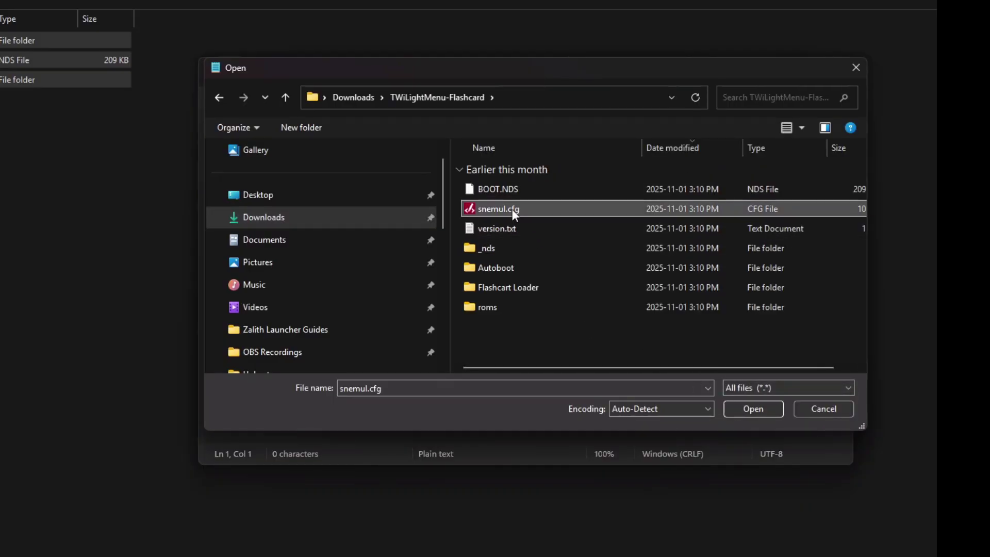
{"action": "double_click", "coordinate": [507, 209]}
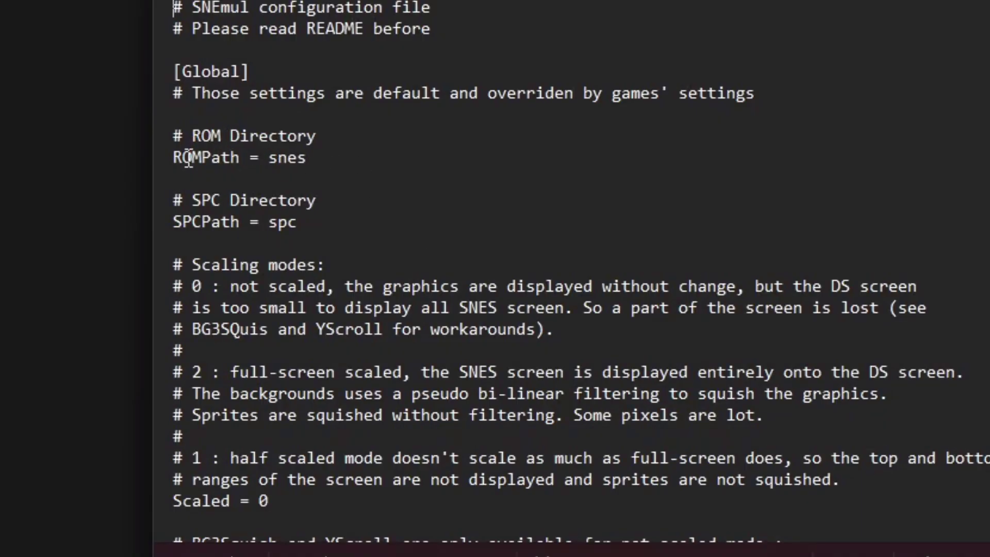
Set ROMPath to /roms/snes and save over the existing snemul.cfg as the All files type
{"action": "left_click", "coordinate": [275, 165]}
{"action": "type", "text": "/roms/"}
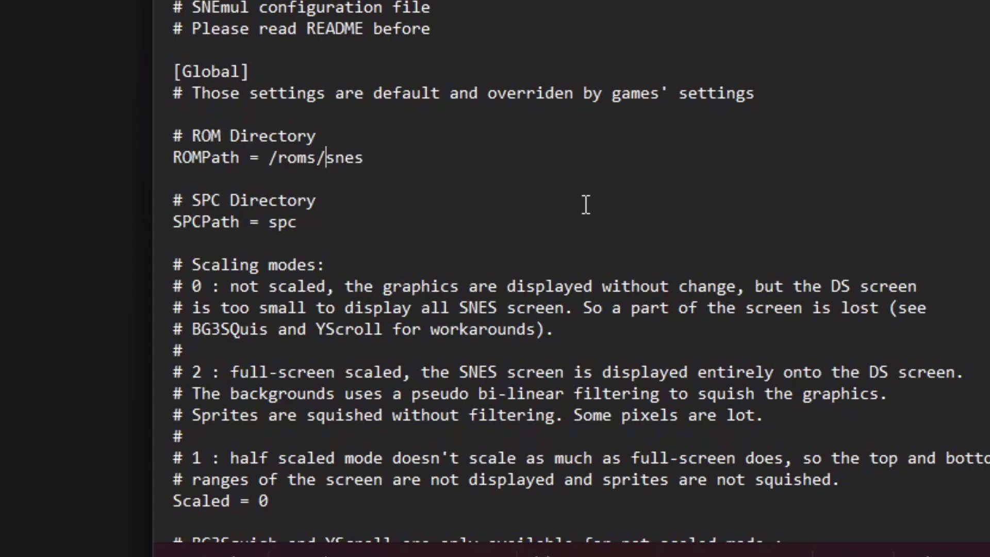
{"action": "key", "text": "alt+f"}
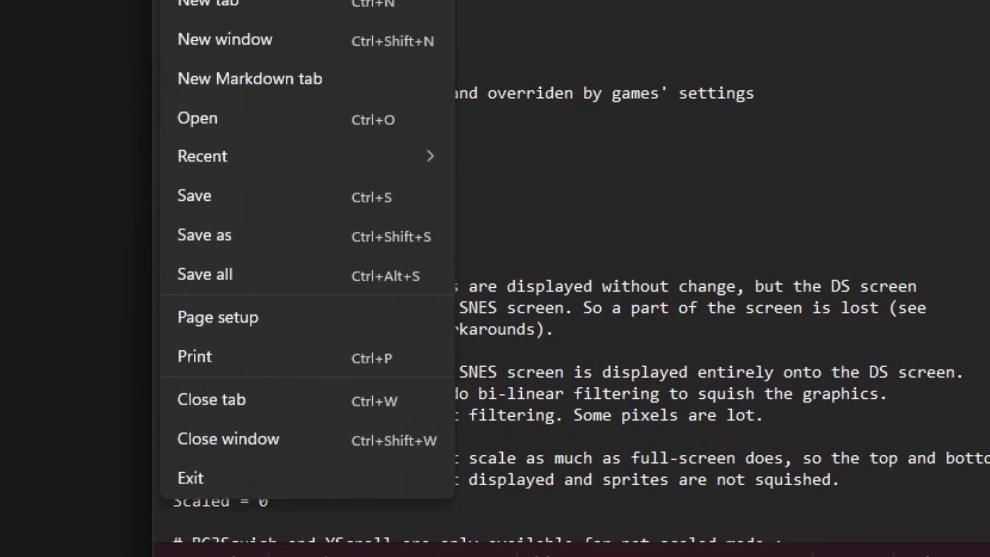
{"action": "left_click", "coordinate": [233, 227]}
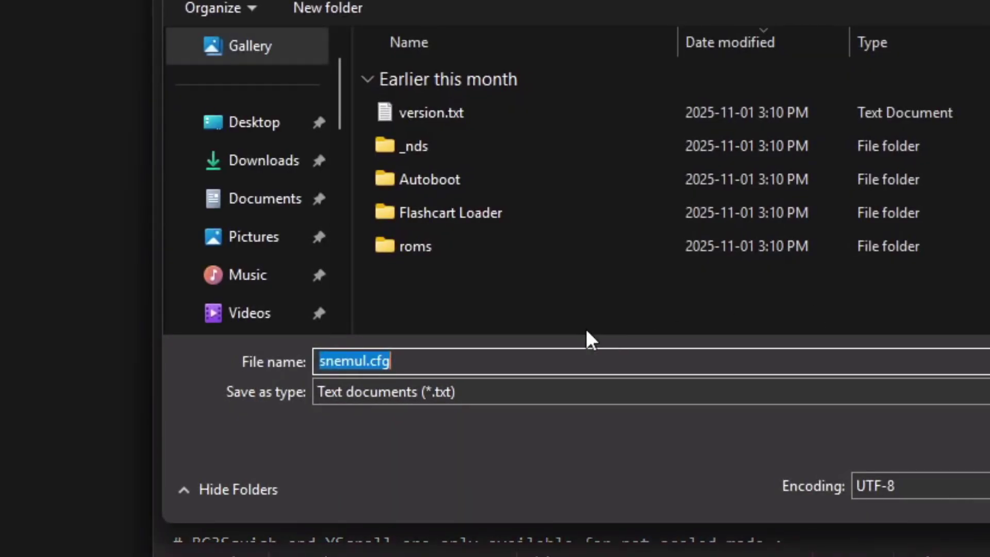
{"action": "left_click", "coordinate": [482, 391]}
{"action": "left_click", "coordinate": [401, 437]}
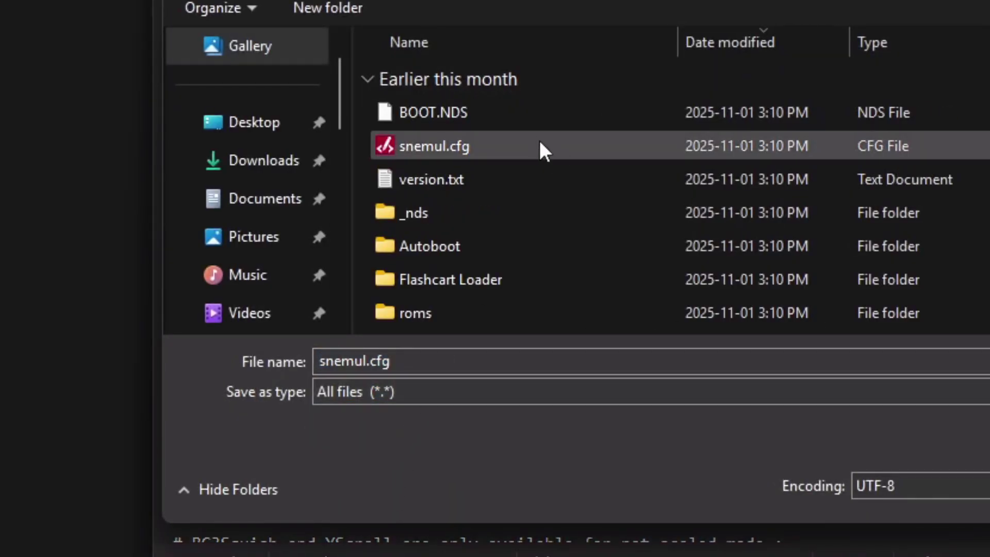
{"action": "left_click", "coordinate": [511, 151]}
{"action": "key", "text": "Return"}
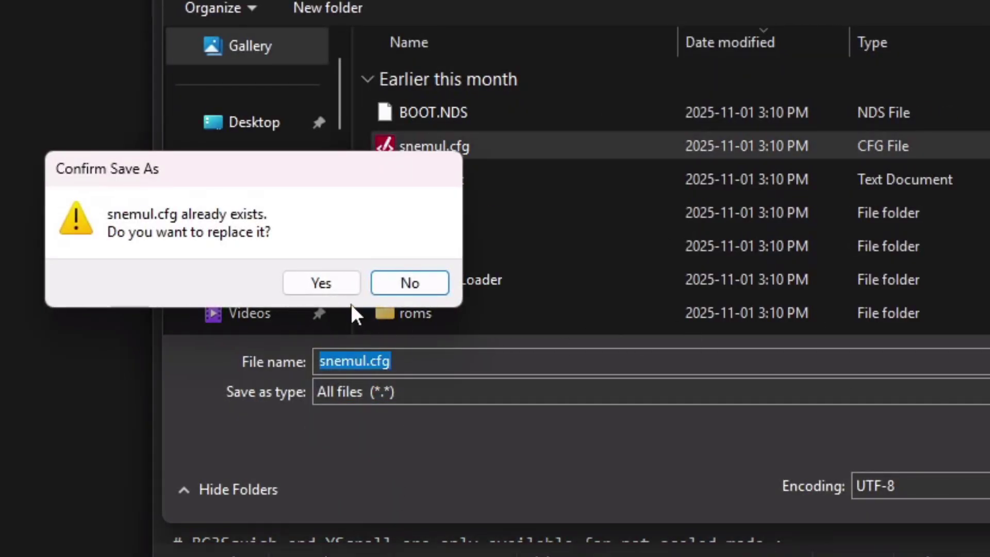
{"action": "left_click", "coordinate": [328, 282]}
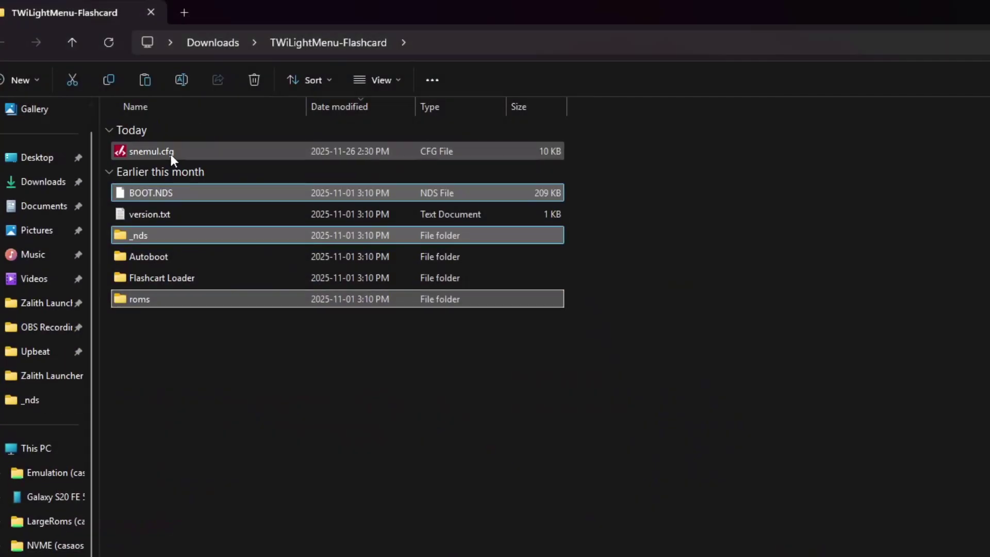
Copy the edited snemul.cfg from the TWiLightMenu-Flashcard folder to the root of the USB drive (F:)
{"action": "left_click", "coordinate": [171, 154]}
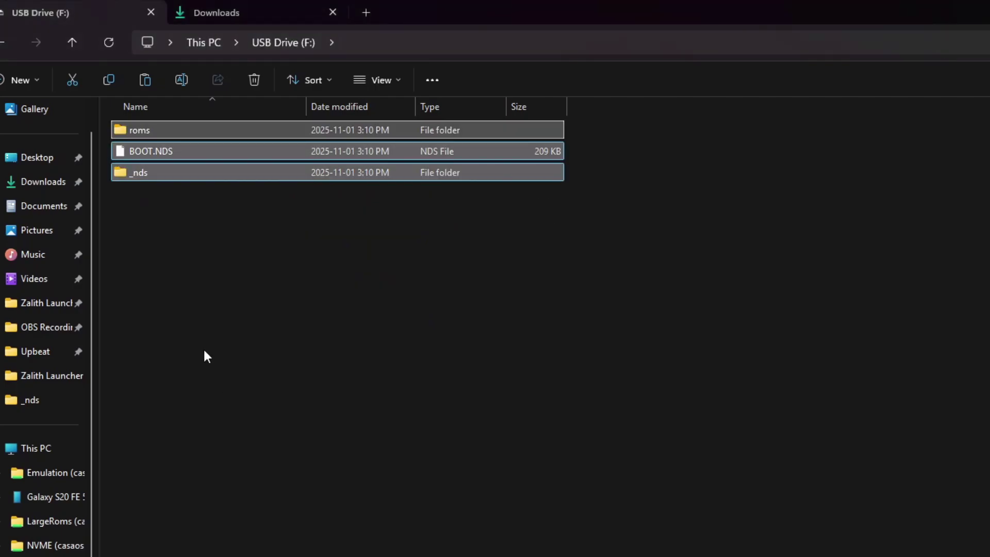
{"action": "left_click", "coordinate": [204, 349]}
{"action": "key", "text": "ctrl+v"}
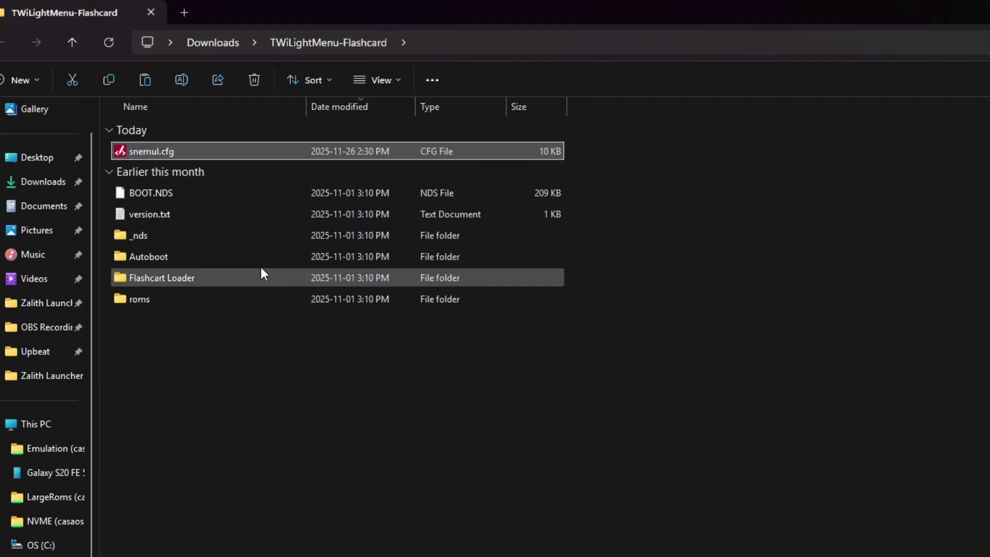
Examine the flashcard subfolders in the Autoboot folder and read README.txt for which folder matches each card
{"action": "double_click", "coordinate": [181, 257]}
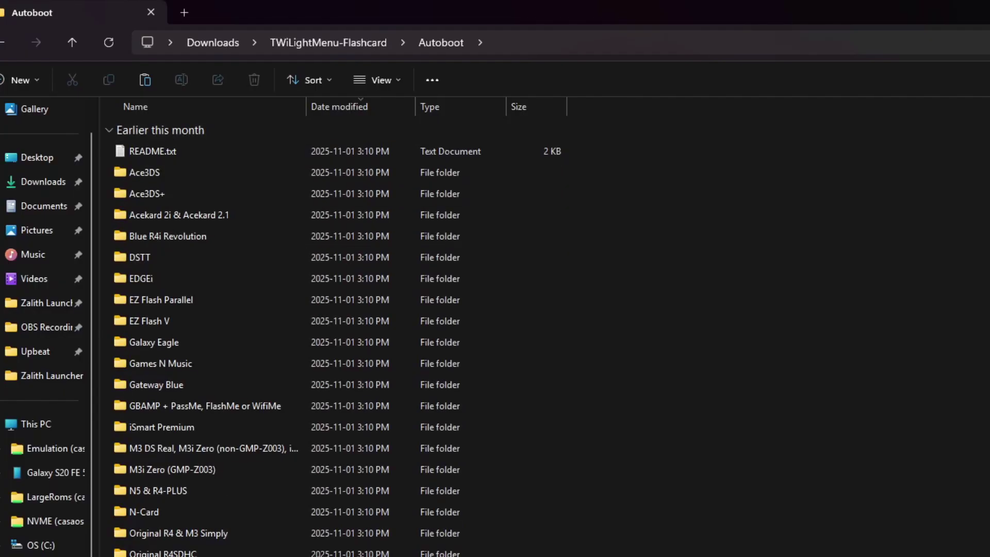
{"action": "scroll", "coordinate": [335, 335], "scroll_direction": "down", "scroll_amount": 2}
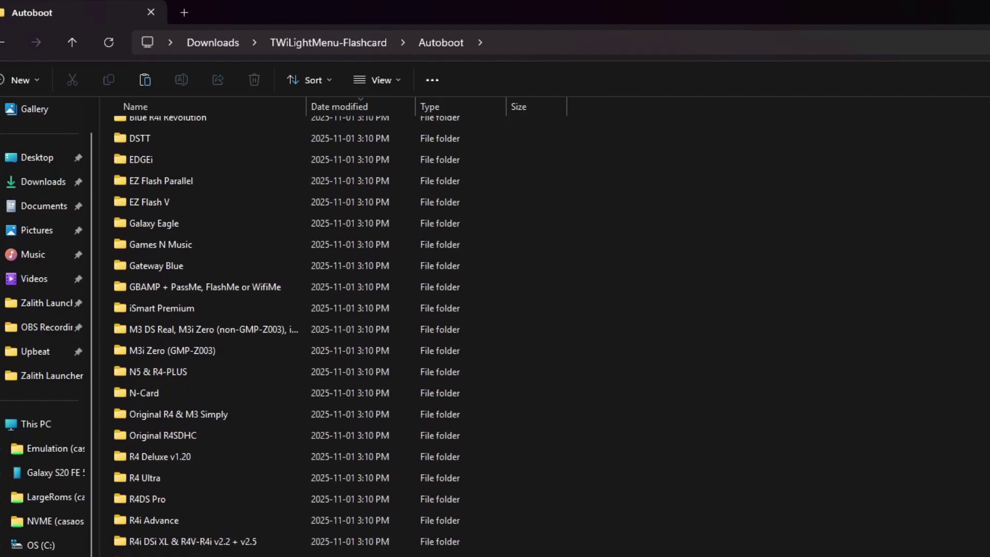
{"action": "scroll", "coordinate": [335, 335], "scroll_direction": "down", "scroll_amount": 2}
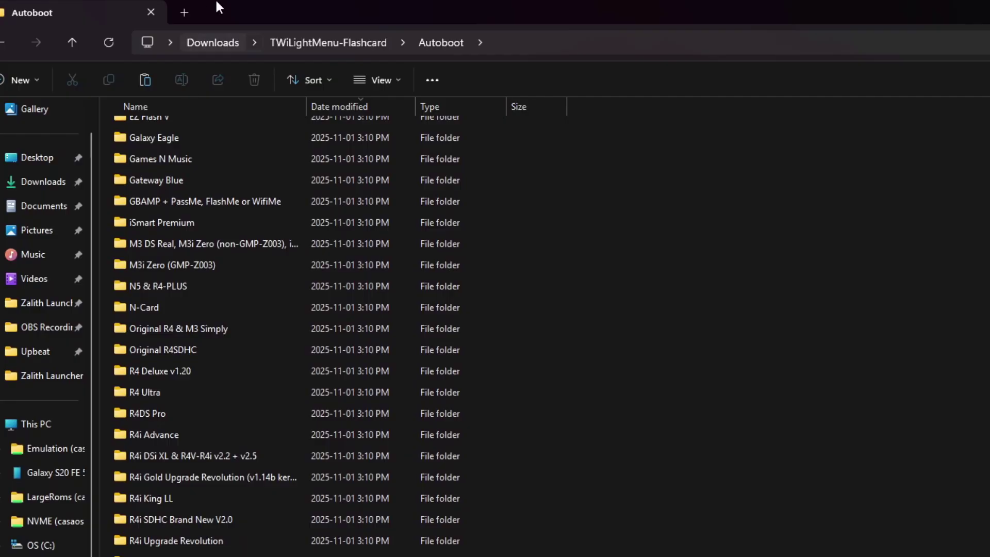
{"action": "scroll", "coordinate": [177, 177], "scroll_direction": "up", "scroll_amount": 5}
{"action": "scroll", "coordinate": [160, 145], "scroll_direction": "down", "scroll_amount": 5}
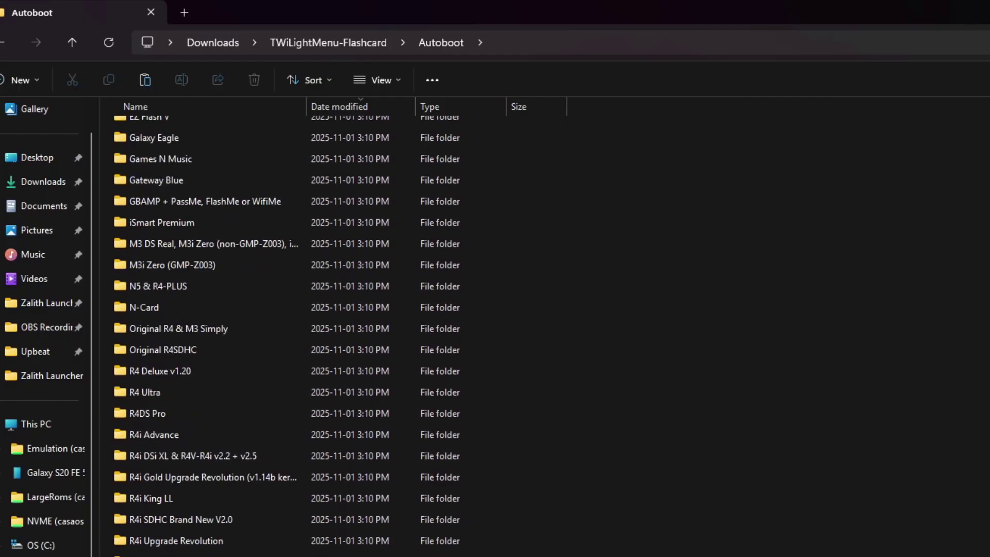
{"action": "scroll", "coordinate": [191, 178], "scroll_direction": "up", "scroll_amount": 3}
{"action": "scroll", "coordinate": [190, 177], "scroll_direction": "up", "scroll_amount": 3}
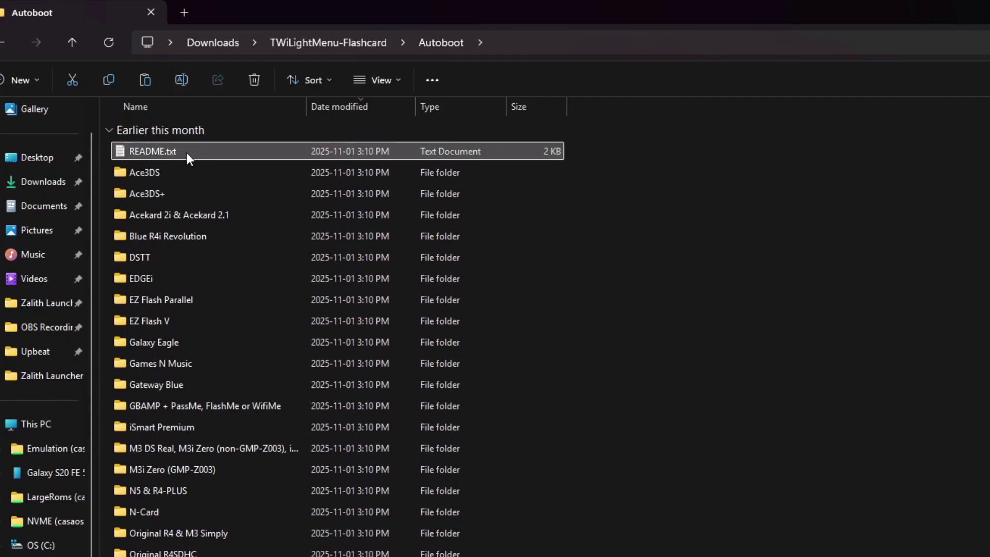
{"action": "double_click", "coordinate": [185, 151]}
{"action": "scroll", "coordinate": [725, 368], "scroll_direction": "down", "scroll_amount": 11}
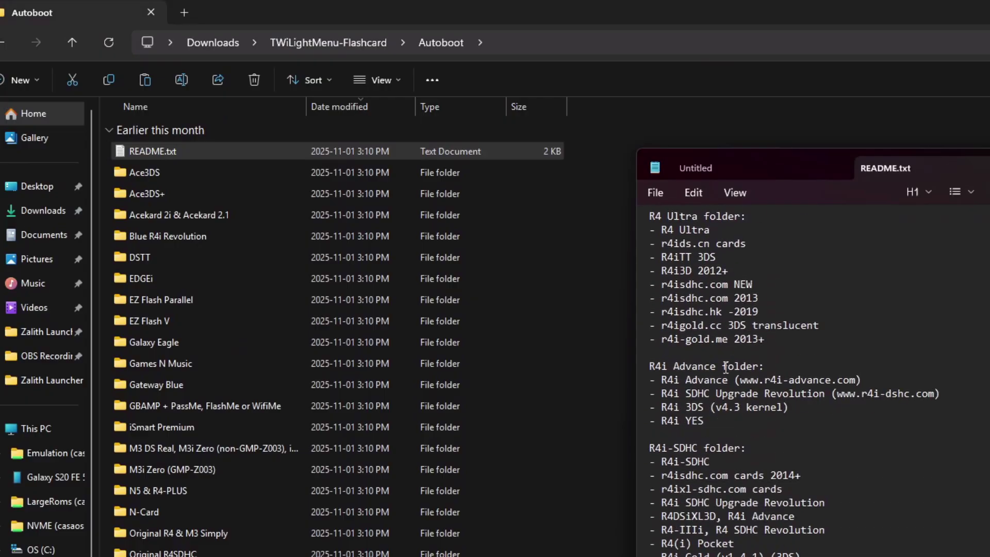
Copy R4.dat and TTMenu.dat from the R4i-SDHC folder in Autoboot to the root of the USB drive (F:)
{"action": "scroll", "coordinate": [765, 398], "scroll_direction": "down", "scroll_amount": 2}
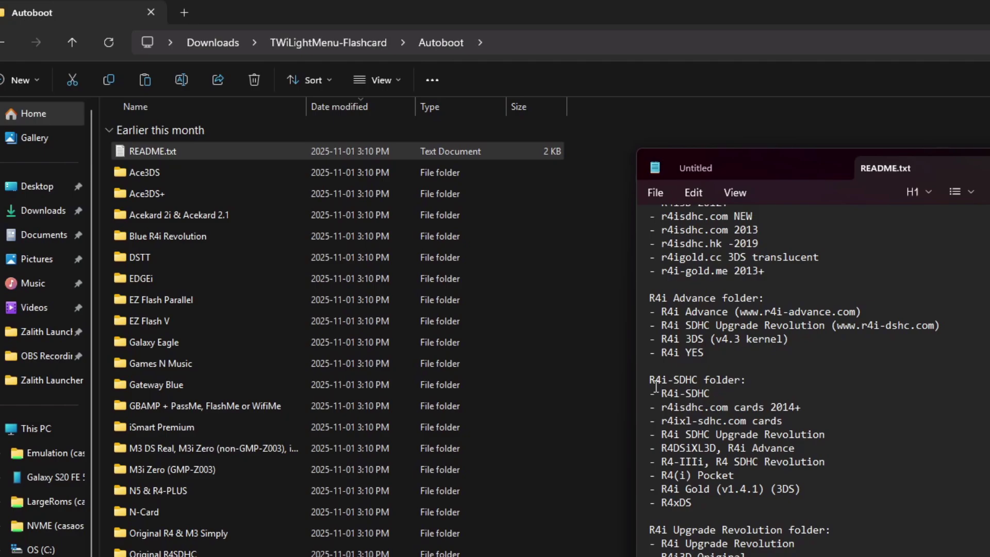
{"action": "scroll", "coordinate": [335, 336], "scroll_direction": "down", "scroll_amount": 3}
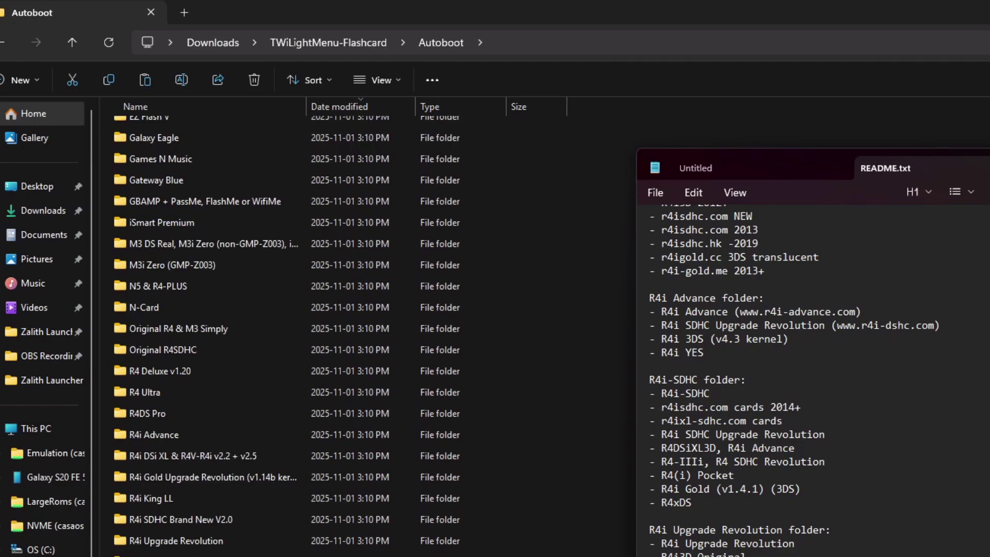
{"action": "double_click", "coordinate": [160, 496]}
{"action": "left_click_drag", "start_coordinate": [280, 301], "coordinate": [122, 154]}
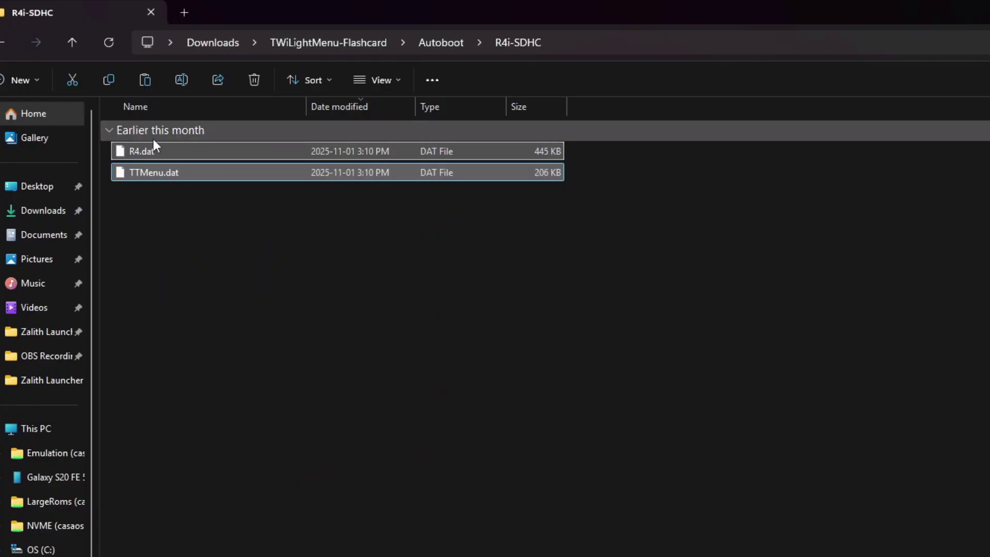
{"action": "right_click", "coordinate": [170, 150]}
{"action": "left_click", "coordinate": [238, 166]}
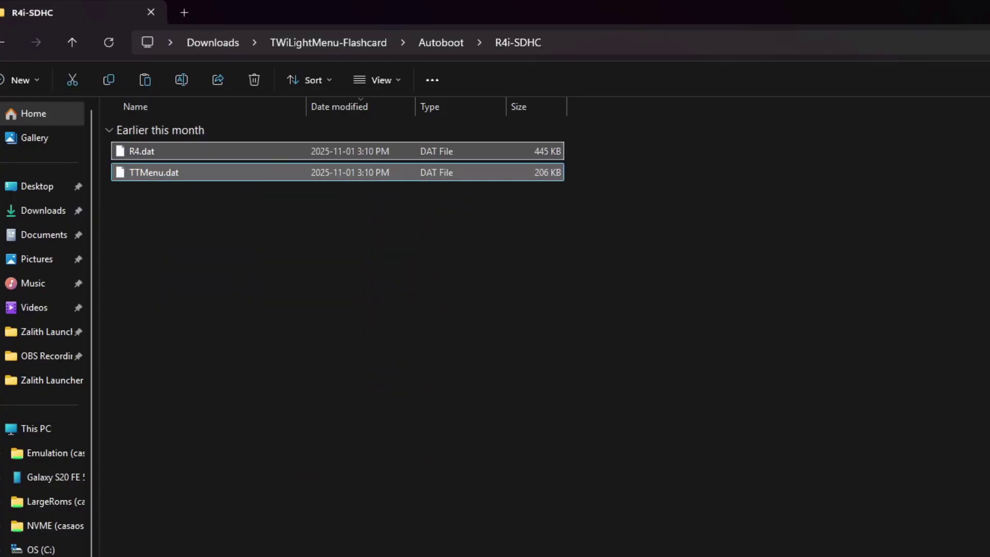
{"action": "key", "text": "alt+Tab"}
{"action": "right_click", "coordinate": [234, 306]}
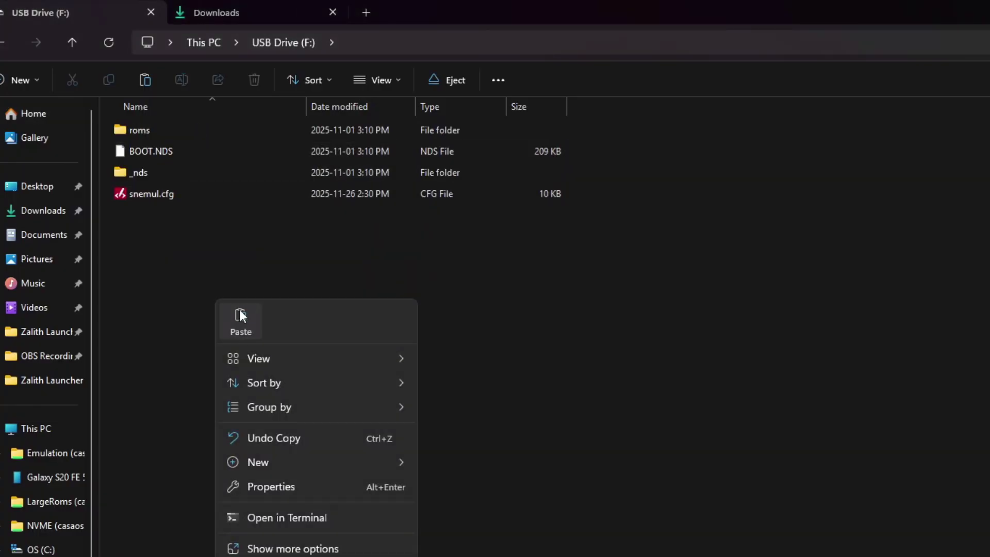
{"action": "left_click", "coordinate": [239, 310]}
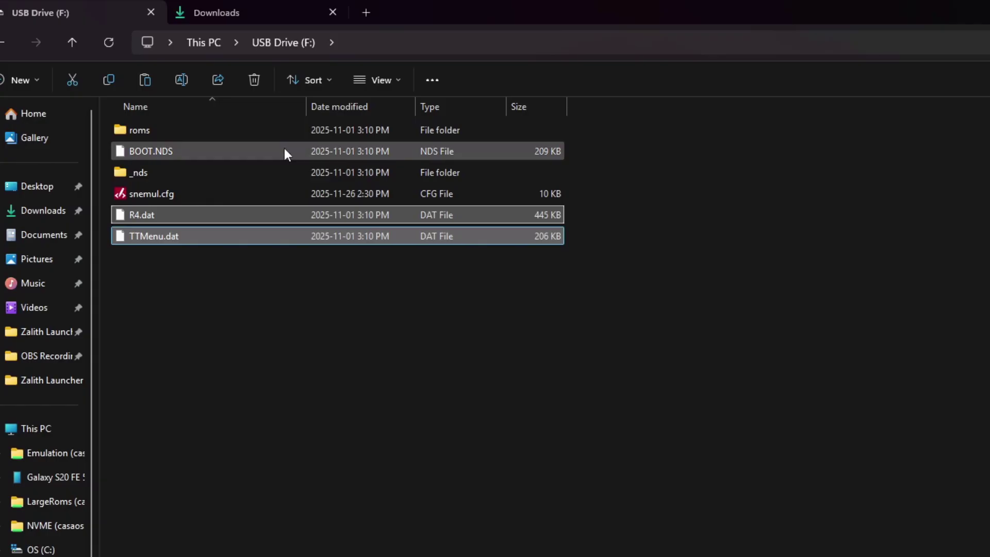
Examine the card folders inside the Flashcart Loader folder of TWiLightMenu-Flashcard in Downloads
{"action": "left_click", "coordinate": [246, 11]}
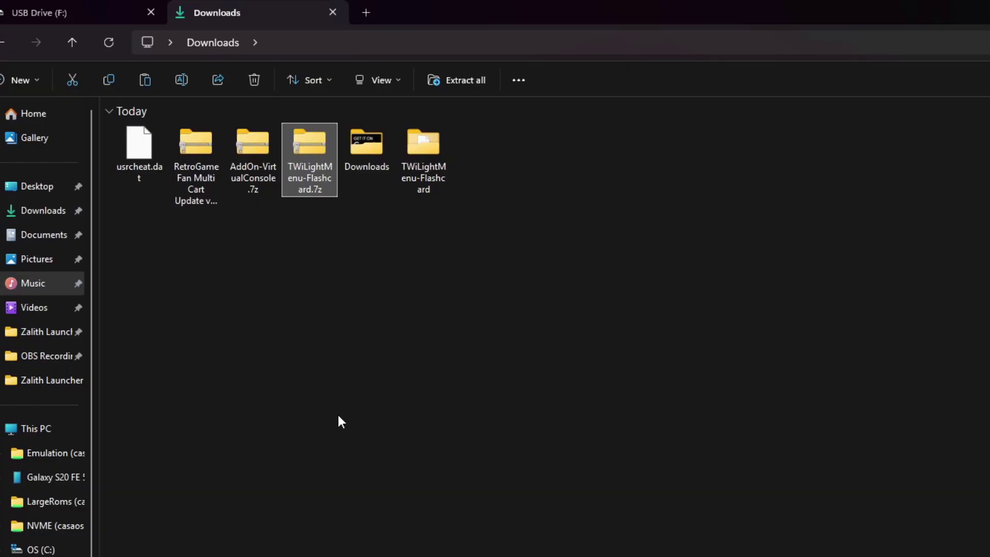
{"action": "left_click", "coordinate": [93, 5]}
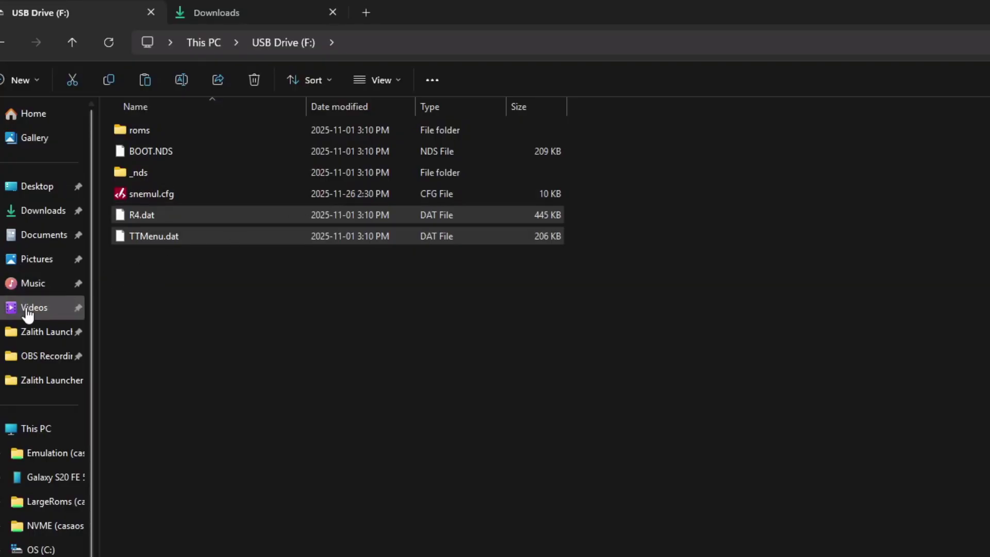
{"action": "left_click", "coordinate": [62, 206]}
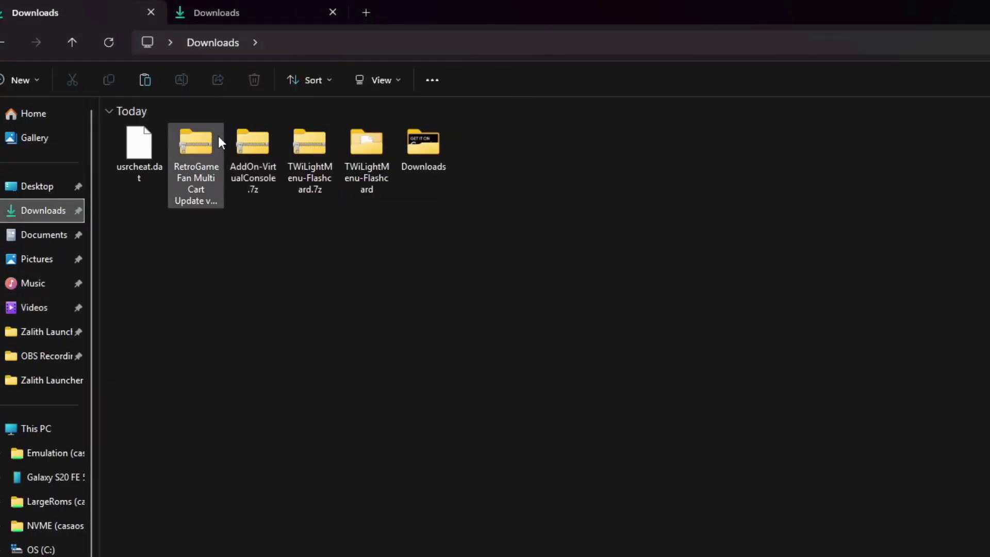
{"action": "double_click", "coordinate": [350, 148]}
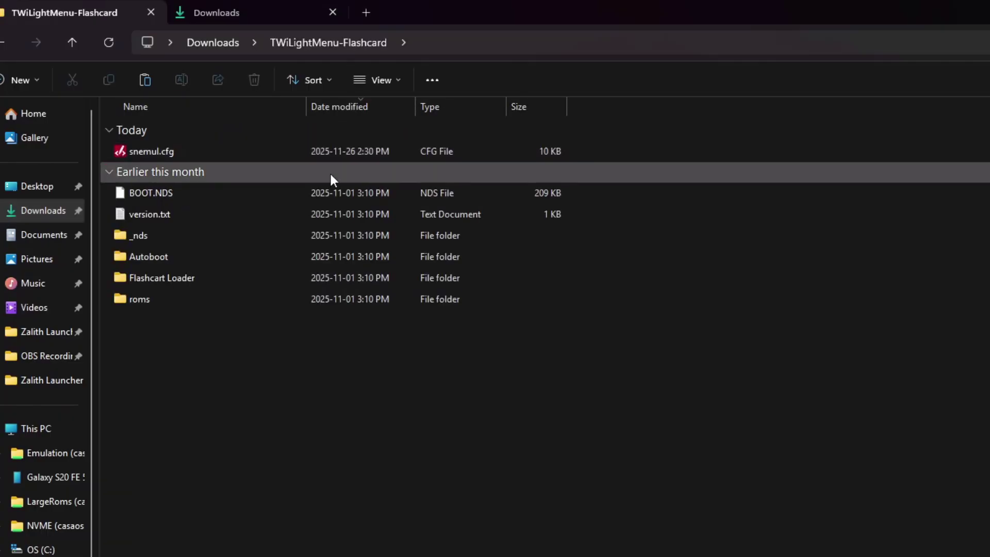
{"action": "double_click", "coordinate": [172, 277]}
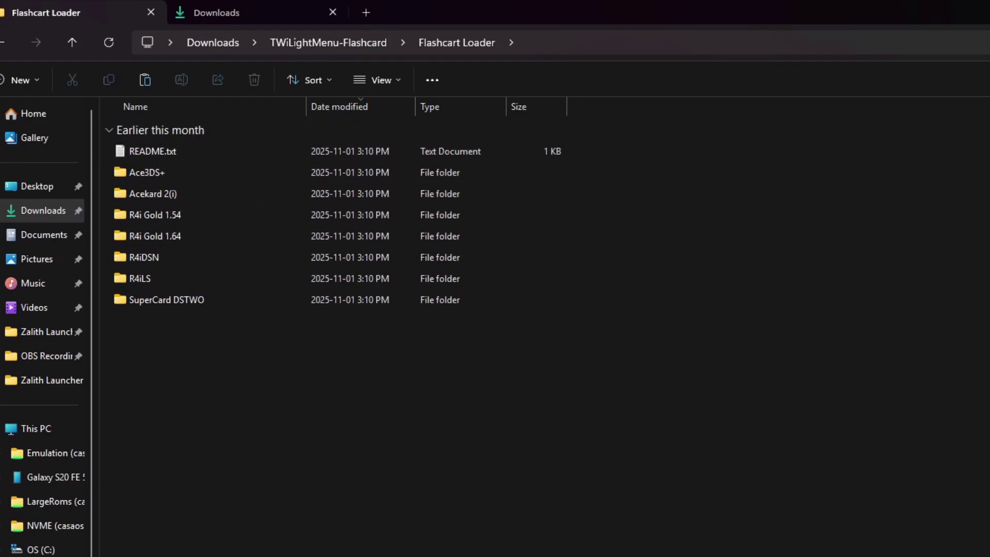
{"action": "left_click", "coordinate": [2, 42]}
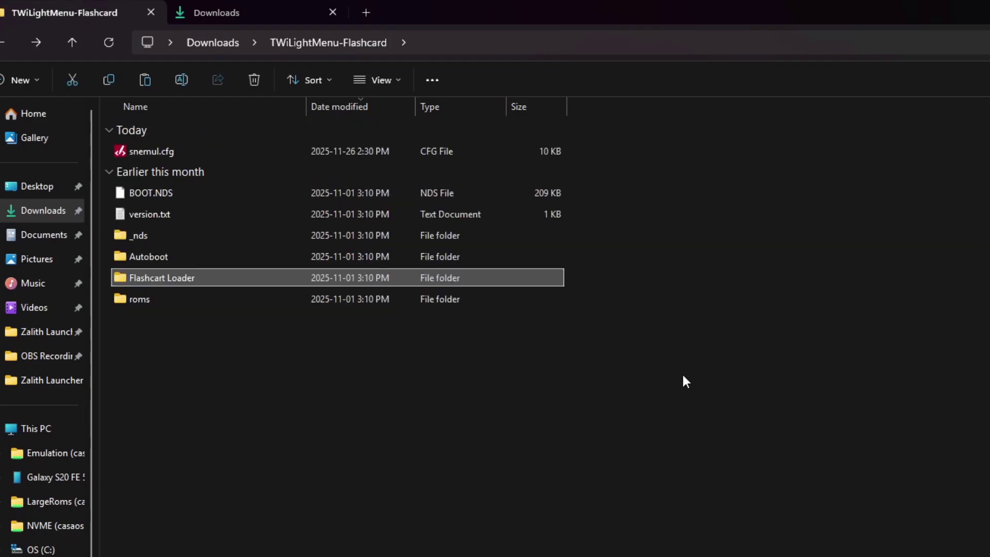
Extract the RetroGameFan Multi Cart Update v7.06 archive into its own folder in Downloads
{"action": "left_click", "coordinate": [236, 14]}
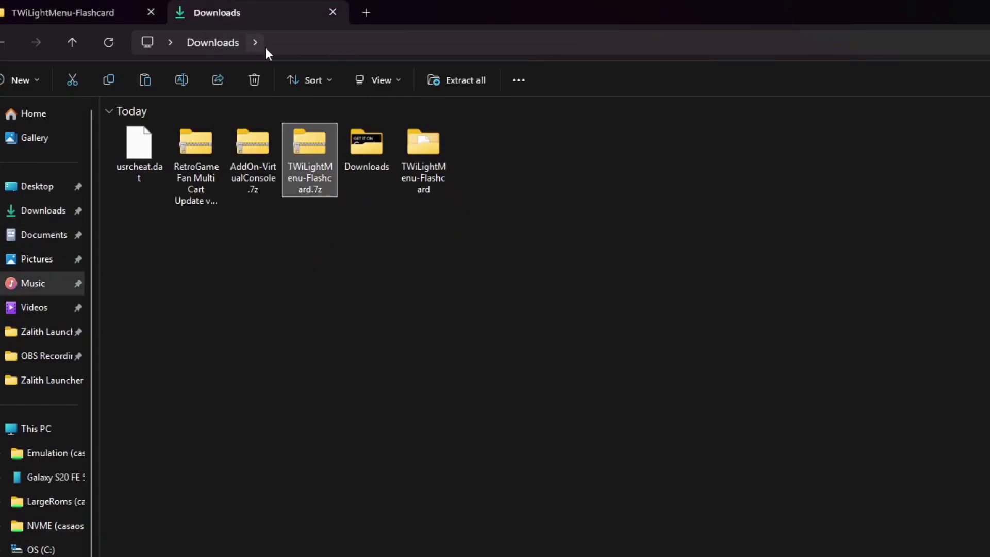
{"action": "left_click", "coordinate": [250, 173]}
{"action": "left_click", "coordinate": [193, 173]}
{"action": "right_click", "coordinate": [191, 169]}
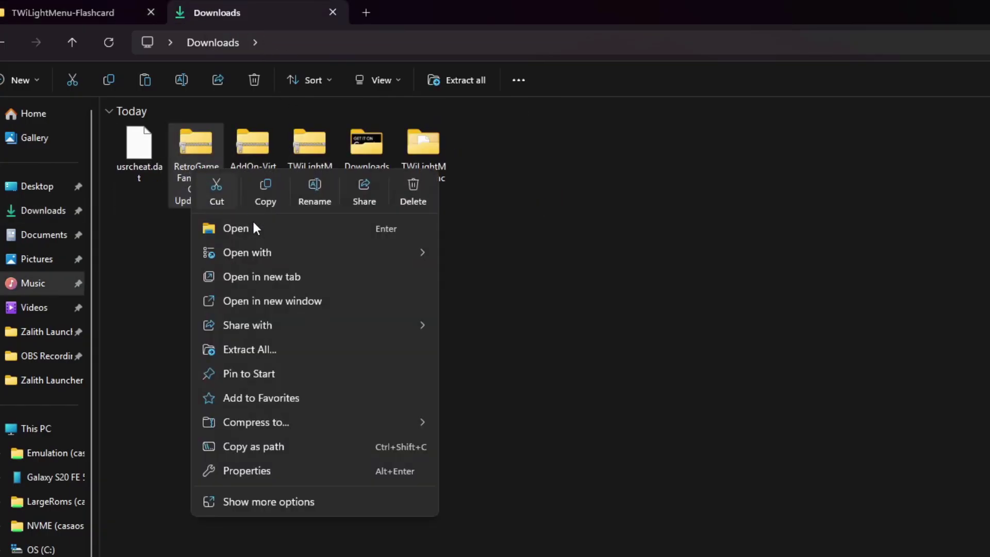
{"action": "left_click", "coordinate": [259, 347]}
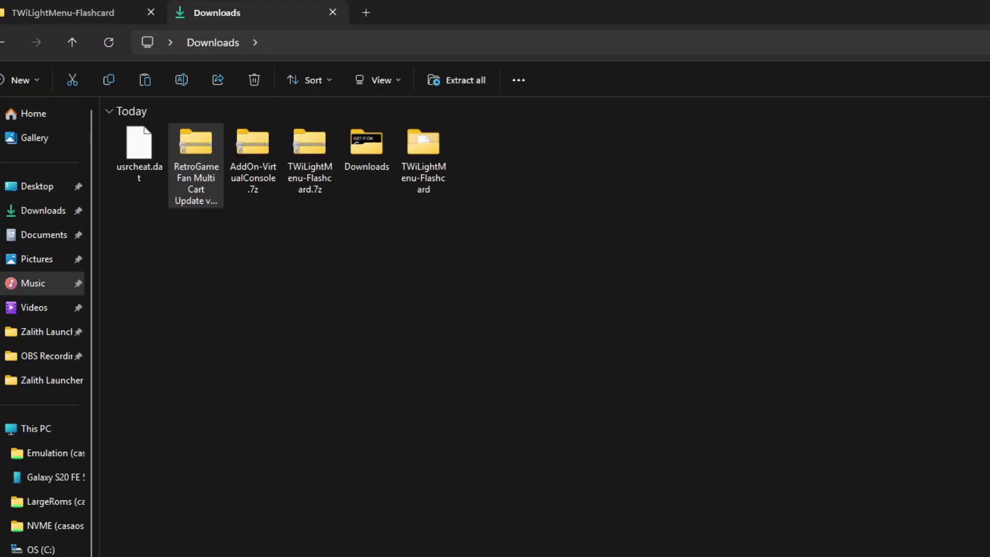
{"action": "left_click", "coordinate": [947, 514]}
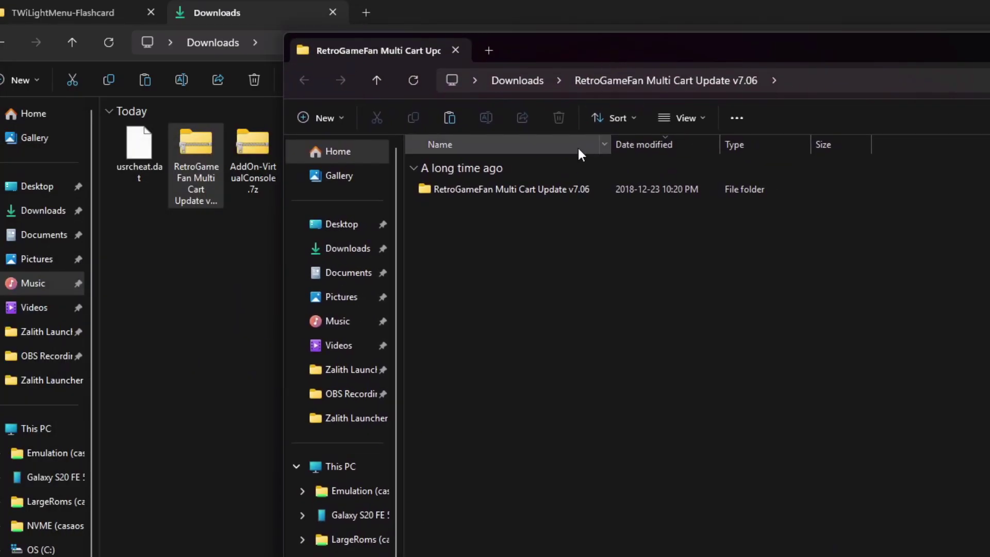
Copy the TTMenu folder and YSMenu.nds from the extracted R4i-SDHC YSMenu folder to the root of the USB drive (F:)
{"action": "double_click", "coordinate": [543, 191]}
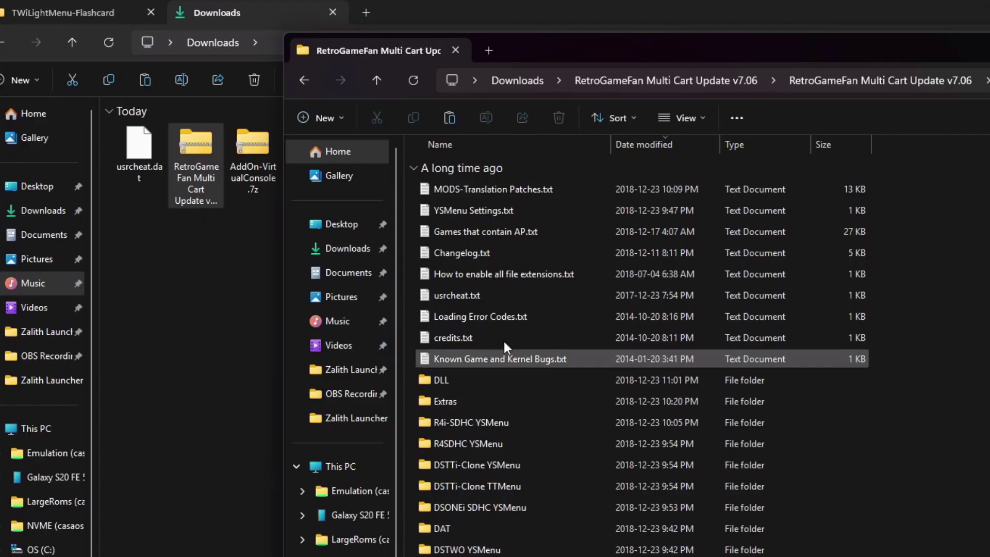
{"action": "double_click", "coordinate": [497, 420]}
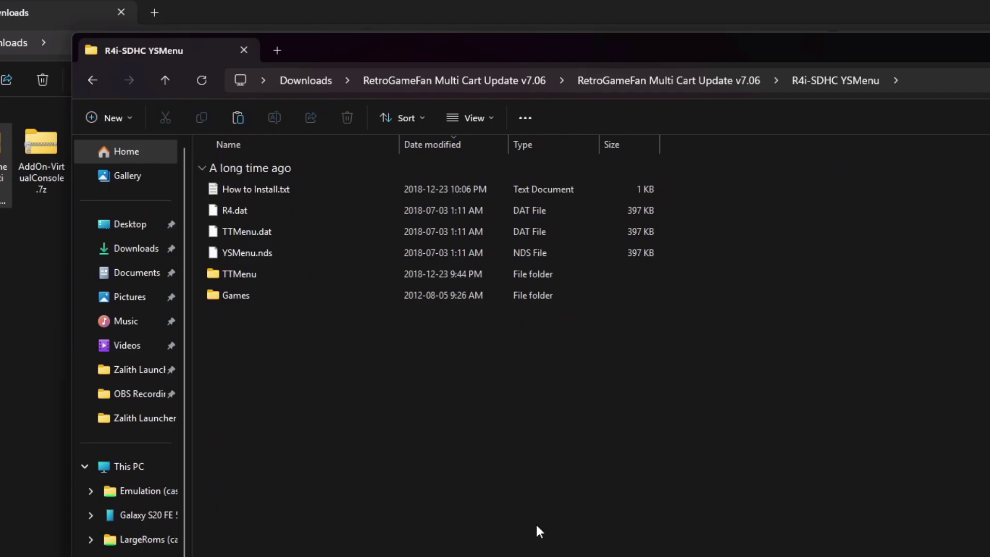
{"action": "left_click", "coordinate": [240, 275]}
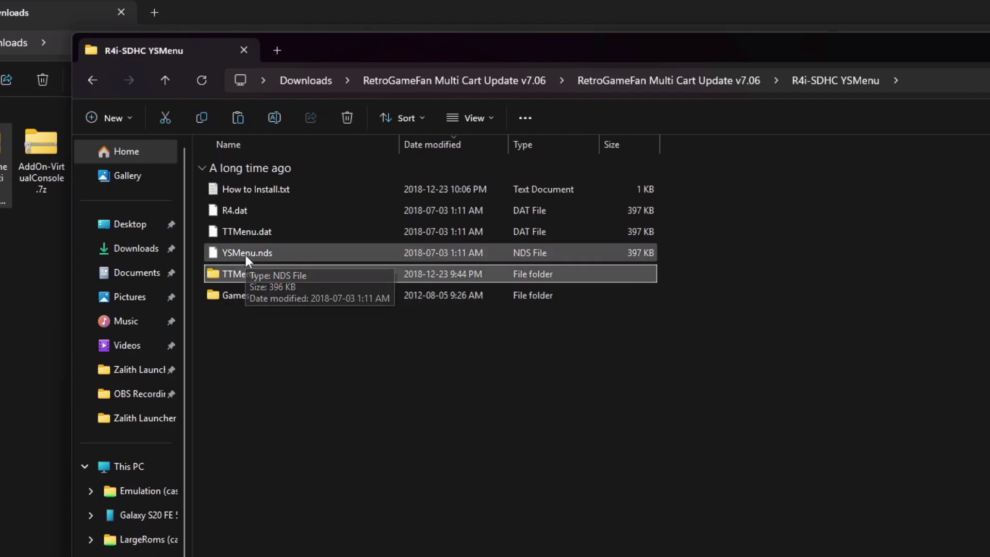
{"action": "left_click", "coordinate": [246, 256], "text": "ctrl"}
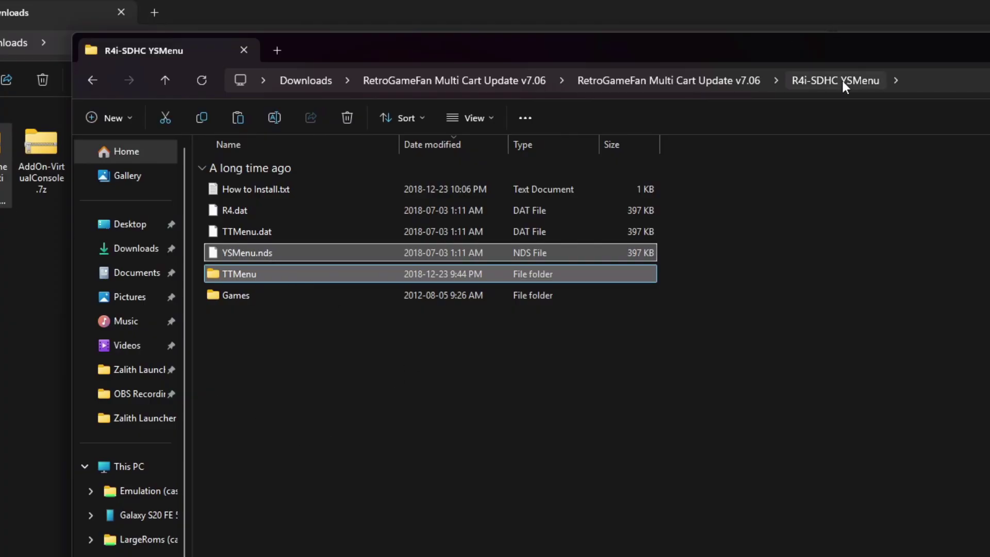
{"action": "right_click", "coordinate": [283, 252]}
{"action": "left_click", "coordinate": [352, 272]}
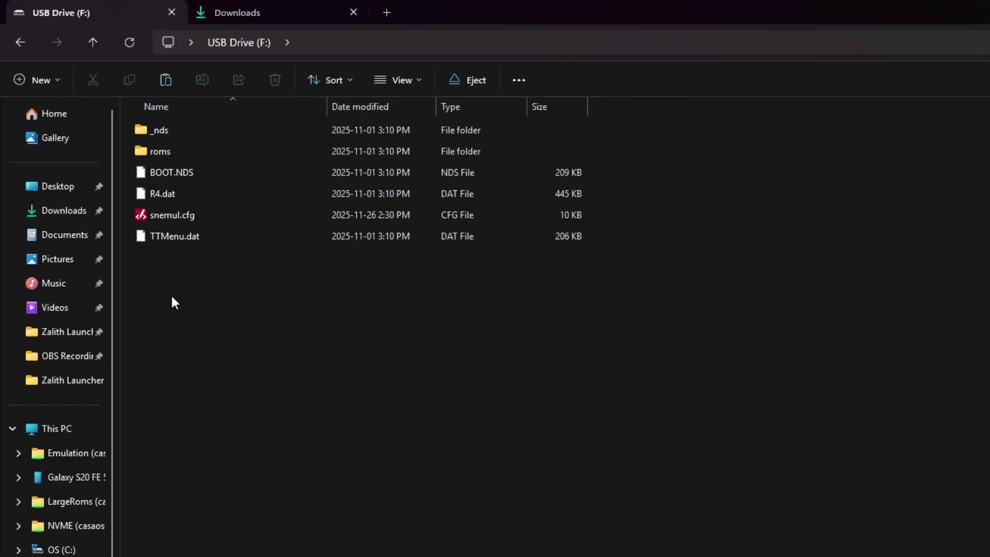
{"action": "right_click", "coordinate": [171, 294]}
{"action": "left_click", "coordinate": [207, 324]}
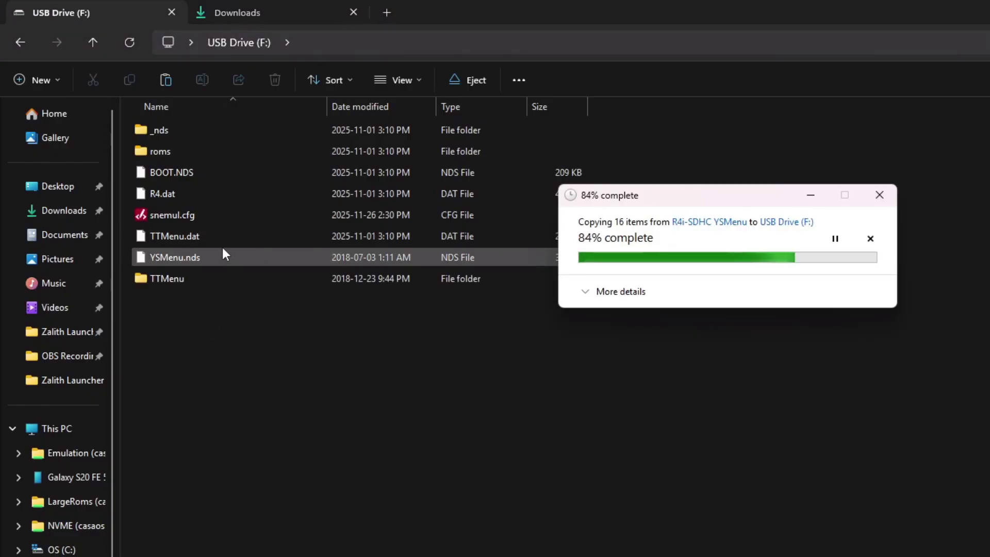
{"action": "left_click", "coordinate": [587, 530]}
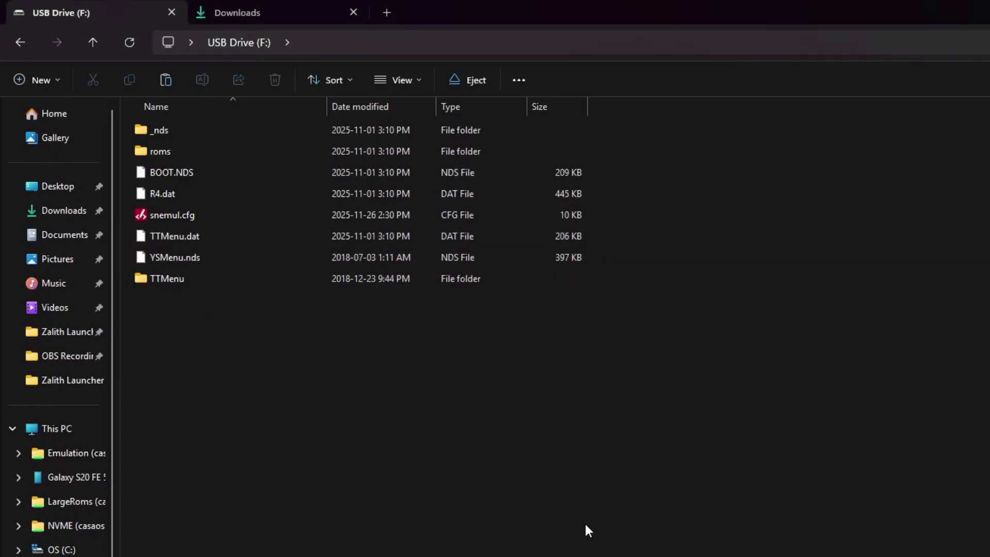
Extract AddOn-VirtualConsole.7z into its own folder in Downloads
{"action": "left_click", "coordinate": [274, 8]}
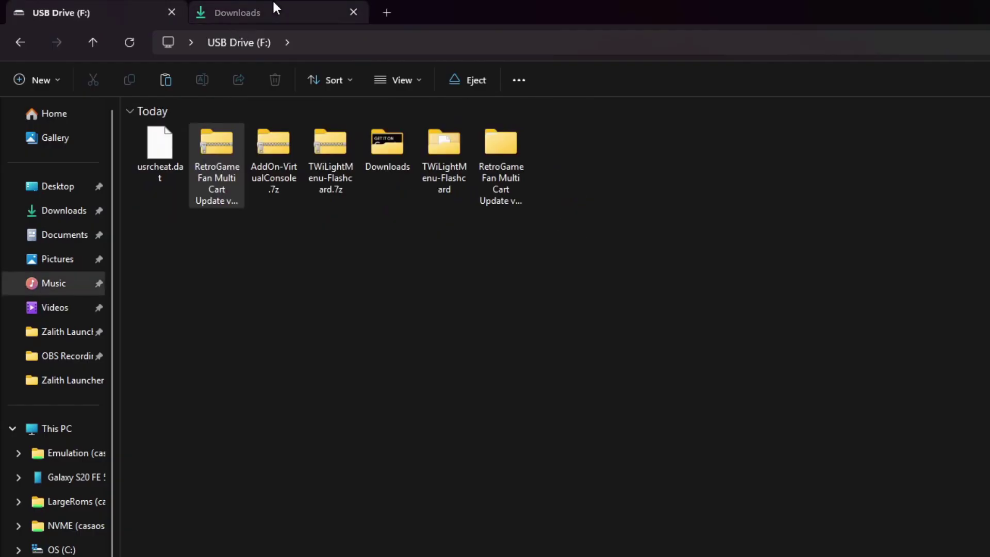
{"action": "left_click", "coordinate": [263, 152]}
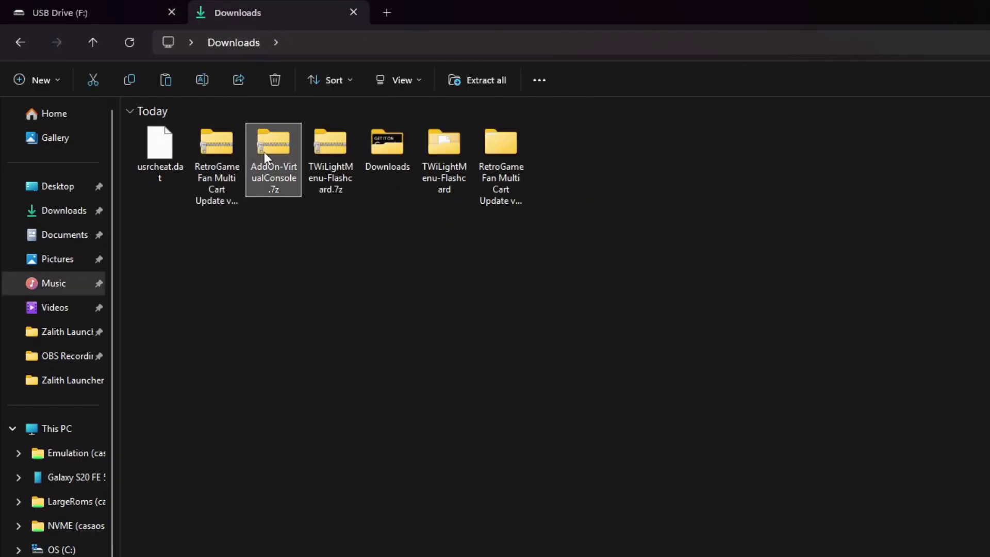
{"action": "right_click", "coordinate": [264, 152]}
{"action": "left_click", "coordinate": [335, 336]}
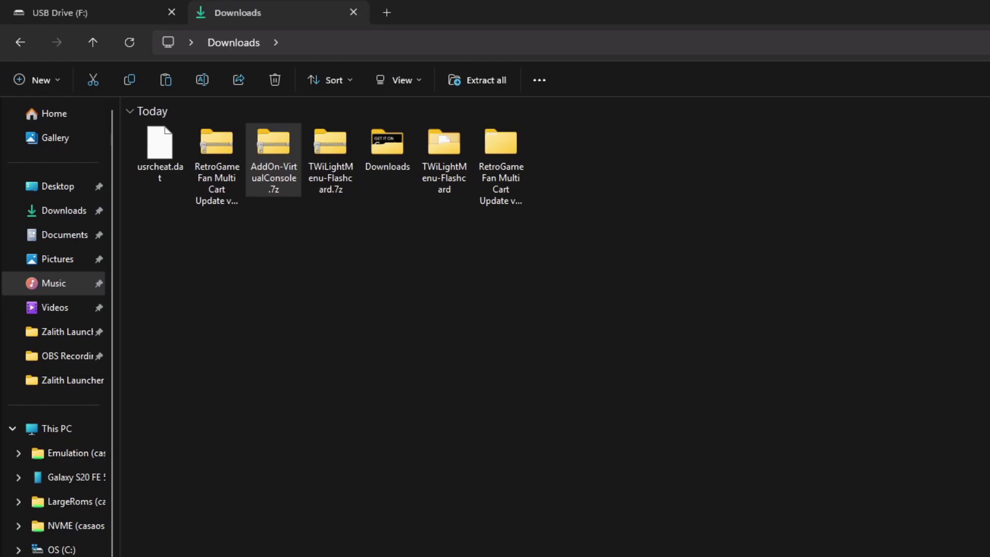
{"action": "left_click", "coordinate": [743, 552]}
Copy the _nds and roms folders from the extracted AddOn-VirtualConsole folder to the root of the USB drive (F:)
{"action": "left_click_drag", "start_coordinate": [647, 263], "coordinate": [213, 124]}
{"action": "right_click", "coordinate": [195, 160]}
{"action": "left_click", "coordinate": [274, 174]}
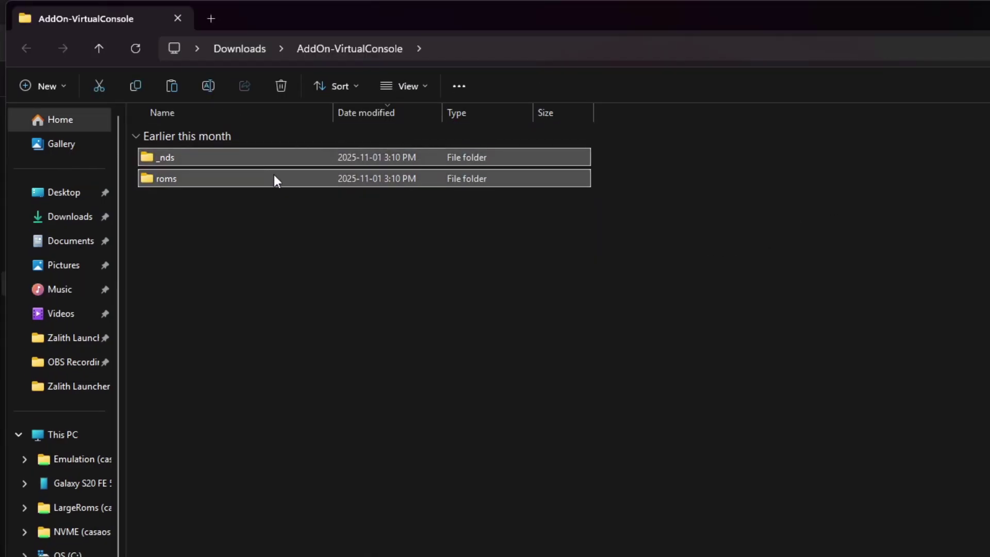
{"action": "key", "text": "alt+F4"}
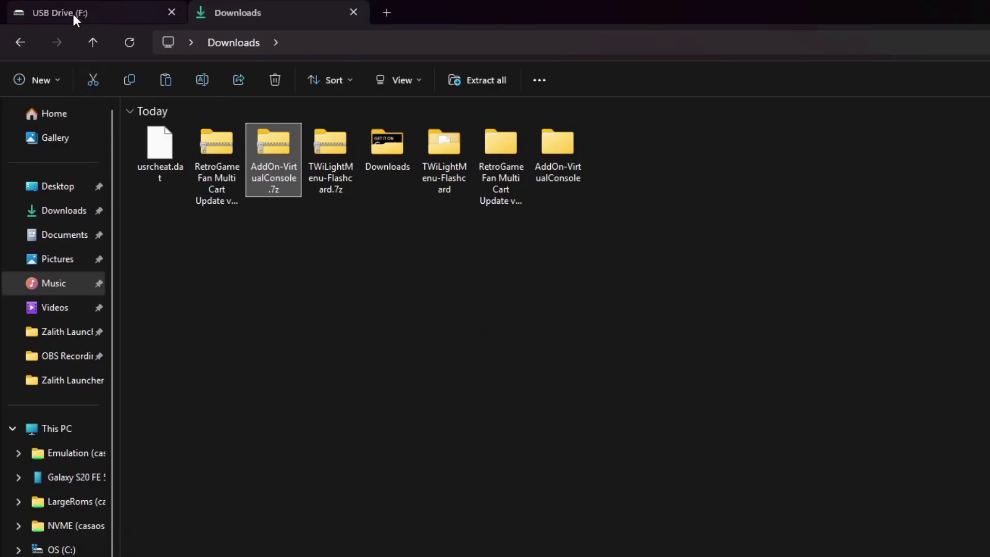
{"action": "left_click", "coordinate": [71, 12]}
{"action": "right_click", "coordinate": [230, 405]}
{"action": "left_click", "coordinate": [248, 416]}
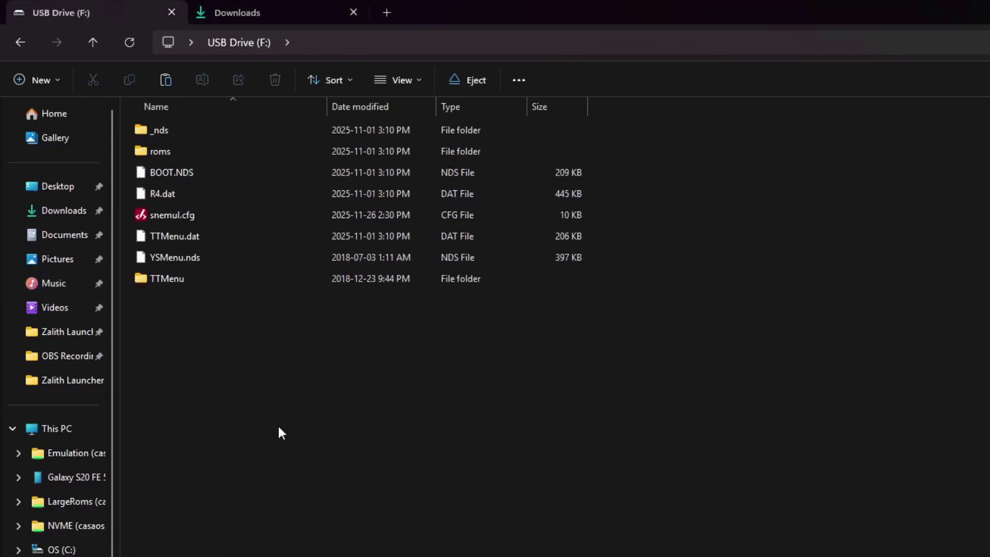
Copy usrcheat.dat from Downloads into the _nds/TWiLightMenu/extras folder on the USB drive (F:)
{"action": "left_click", "coordinate": [244, 8]}
{"action": "left_click", "coordinate": [152, 157]}
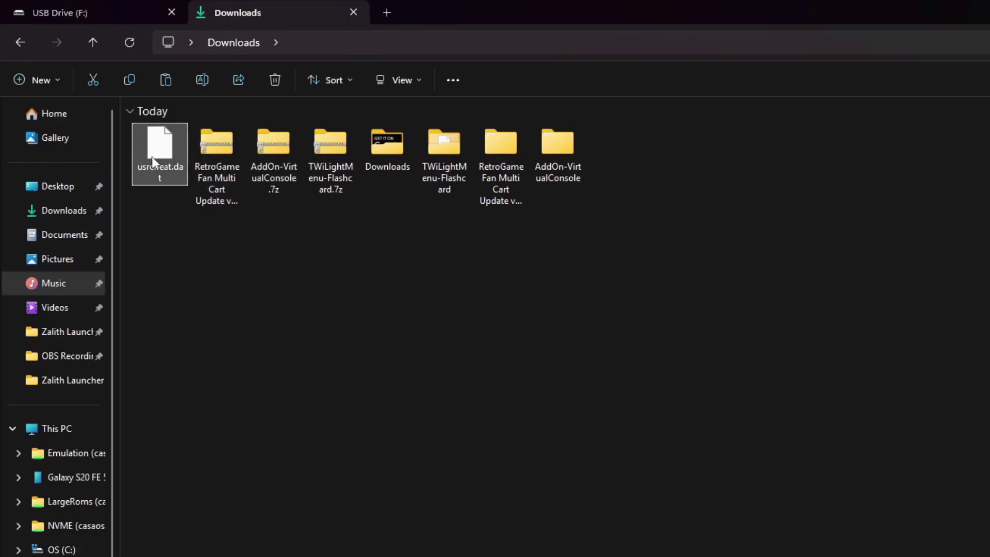
{"action": "right_click", "coordinate": [151, 157]}
{"action": "left_click", "coordinate": [233, 186]}
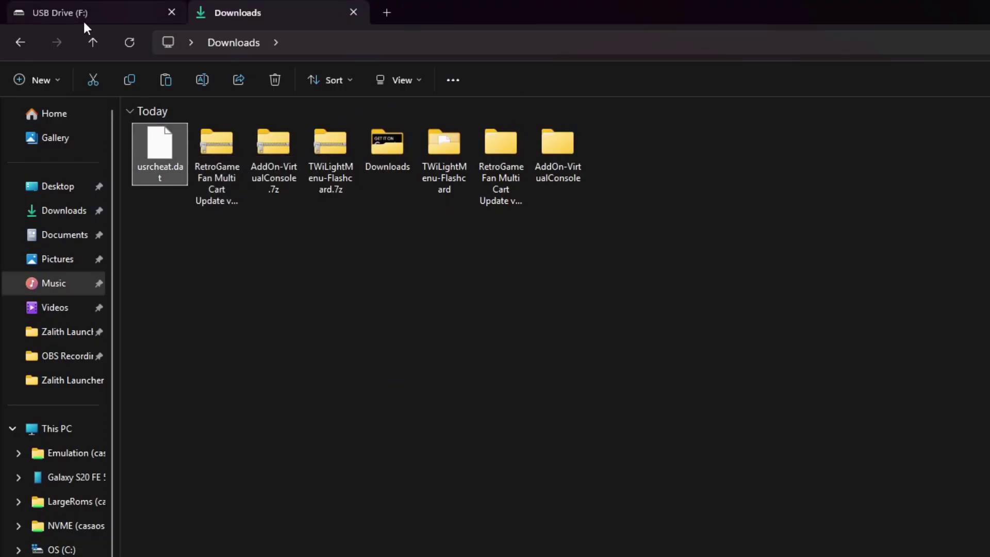
{"action": "left_click", "coordinate": [84, 21]}
{"action": "double_click", "coordinate": [186, 132]}
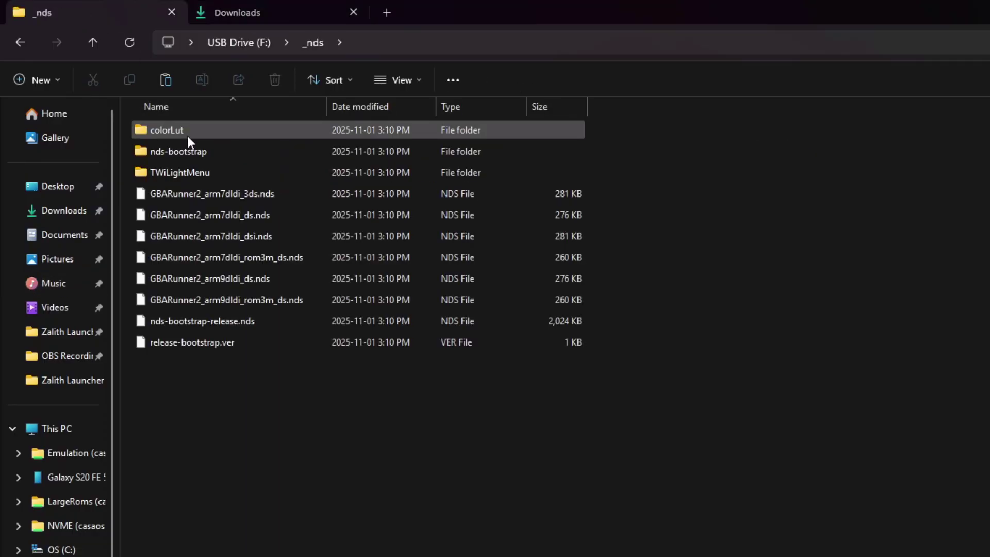
{"action": "double_click", "coordinate": [179, 175]}
{"action": "double_click", "coordinate": [165, 258]}
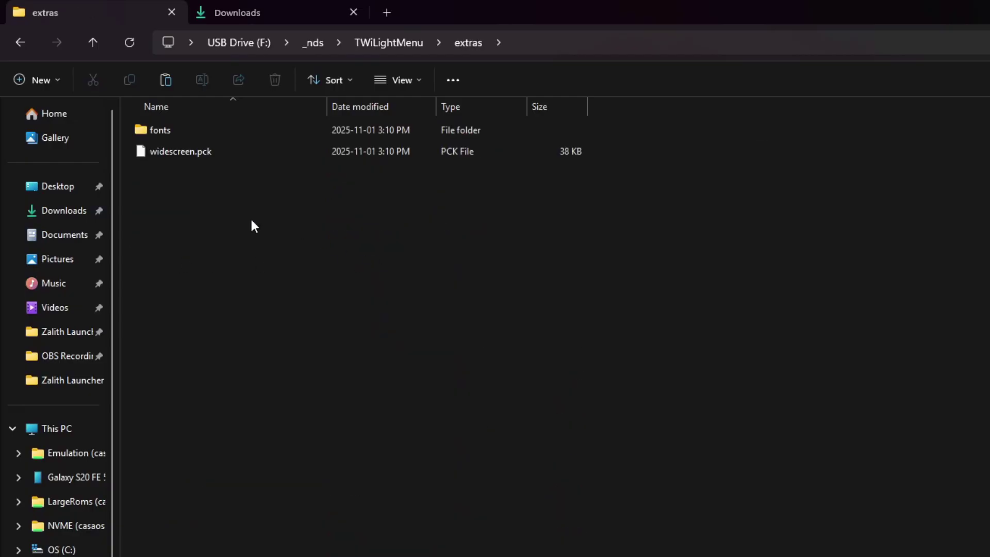
{"action": "right_click", "coordinate": [264, 223]}
{"action": "left_click", "coordinate": [278, 252]}
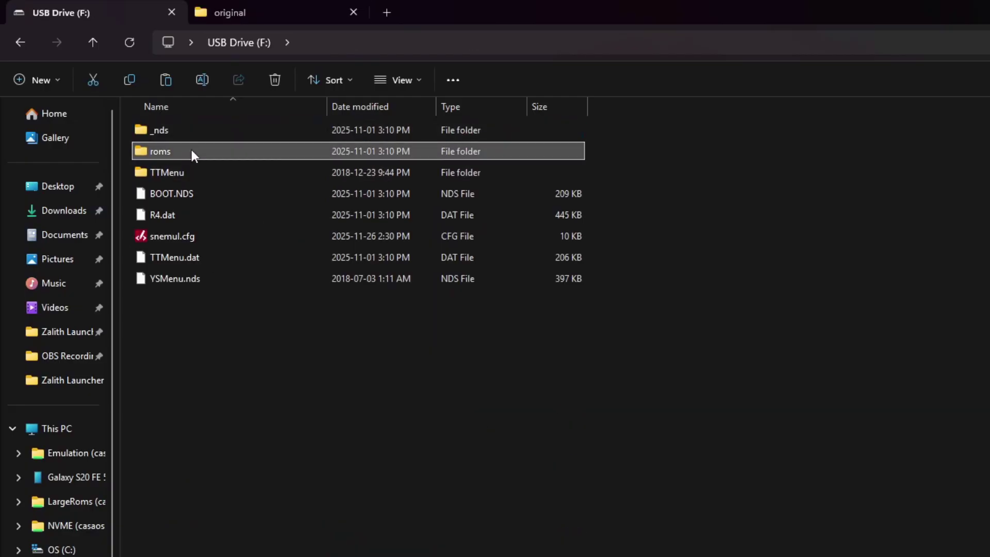
Paste the copied Final Fantasy III.nds ROM into the roms/nds folder on the USB drive (F:)
{"action": "double_click", "coordinate": [192, 153]}
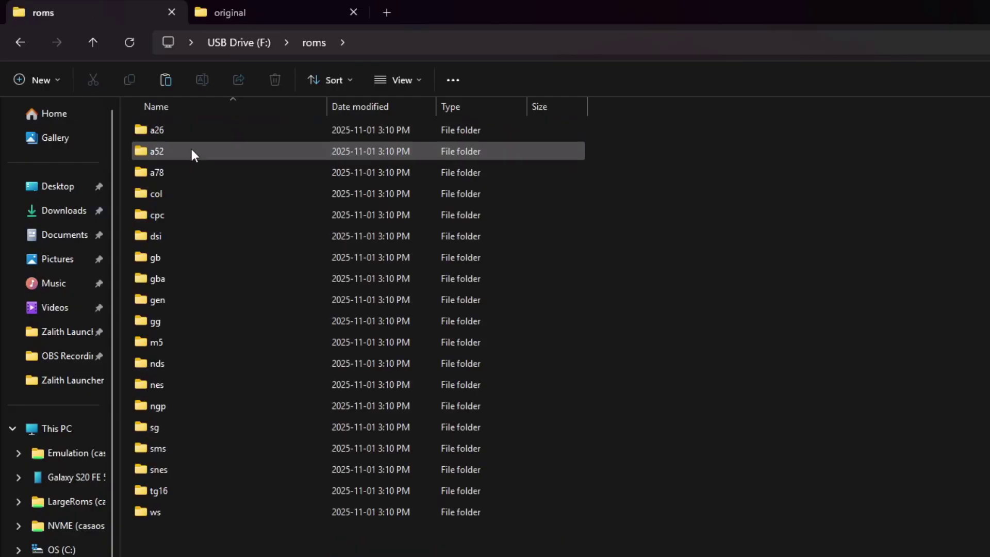
{"action": "double_click", "coordinate": [173, 362]}
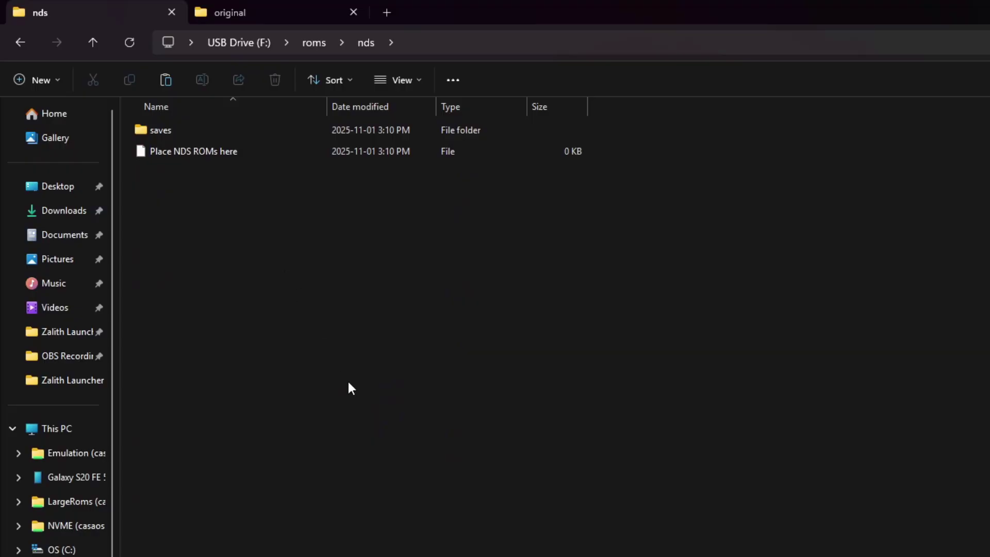
{"action": "key", "text": "ctrl+v"}
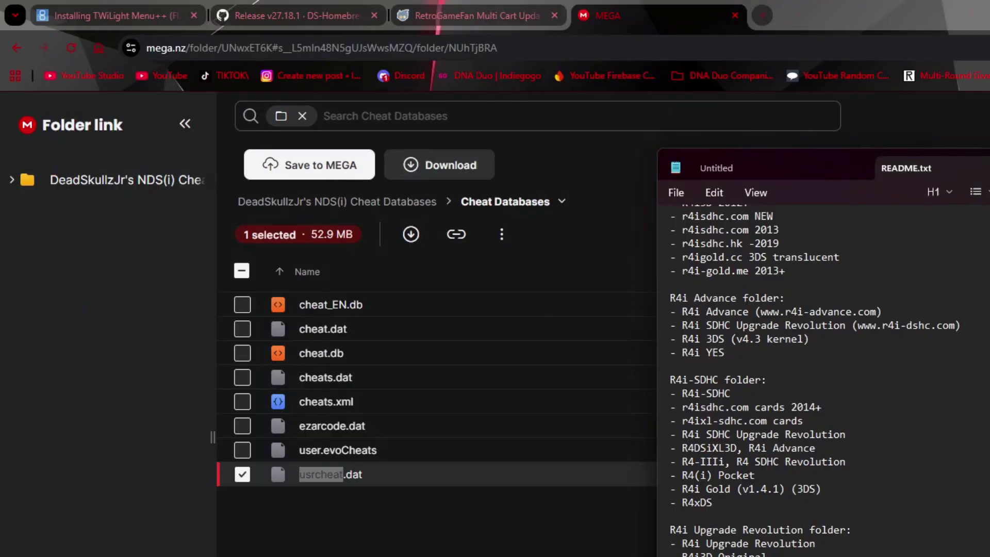
Close the README.txt and Untitled documents in Notepad and clear the usrcheat.dat selection on the MEGA page
{"action": "key", "text": "ctrl+w"}
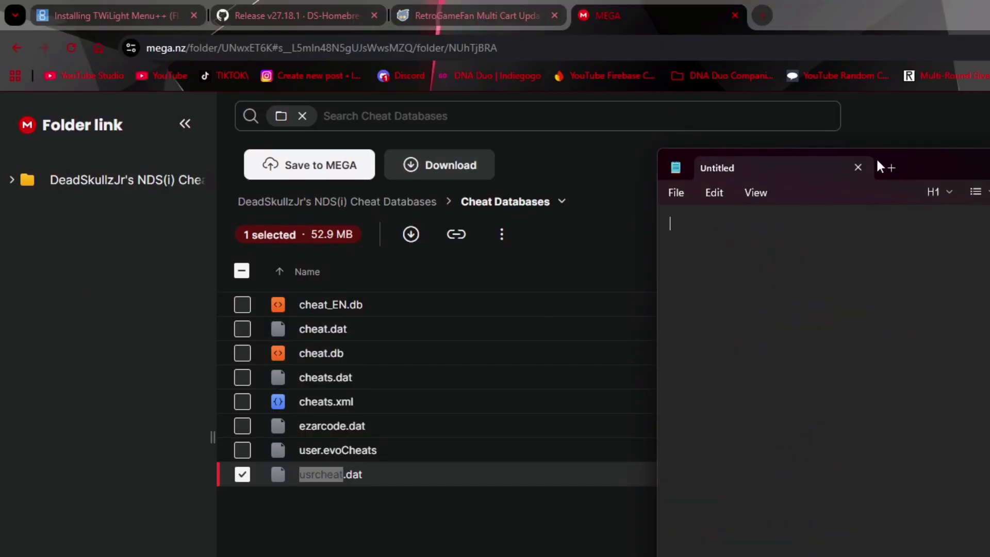
{"action": "left_click", "coordinate": [858, 168]}
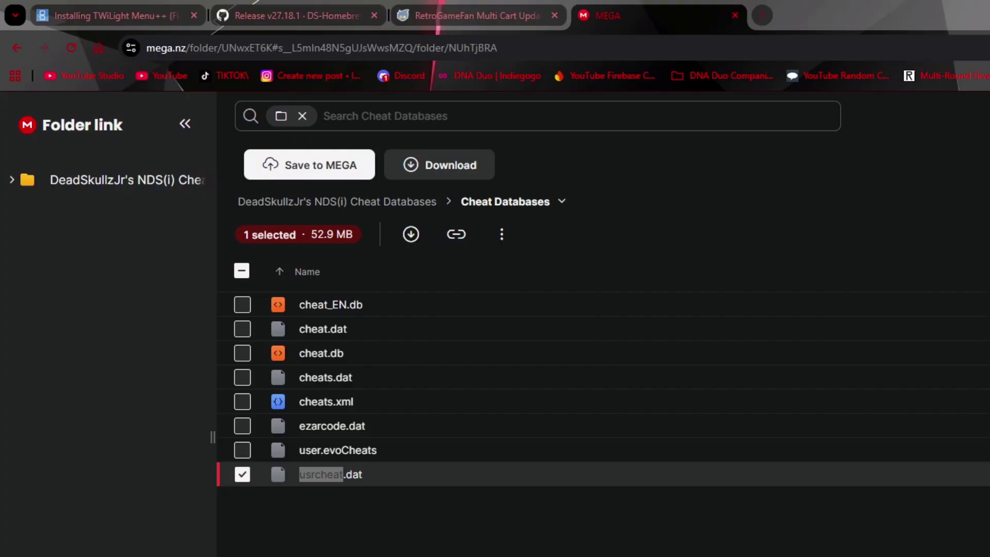
{"action": "key", "text": "Escape"}
{"action": "left_click", "coordinate": [284, 3]}
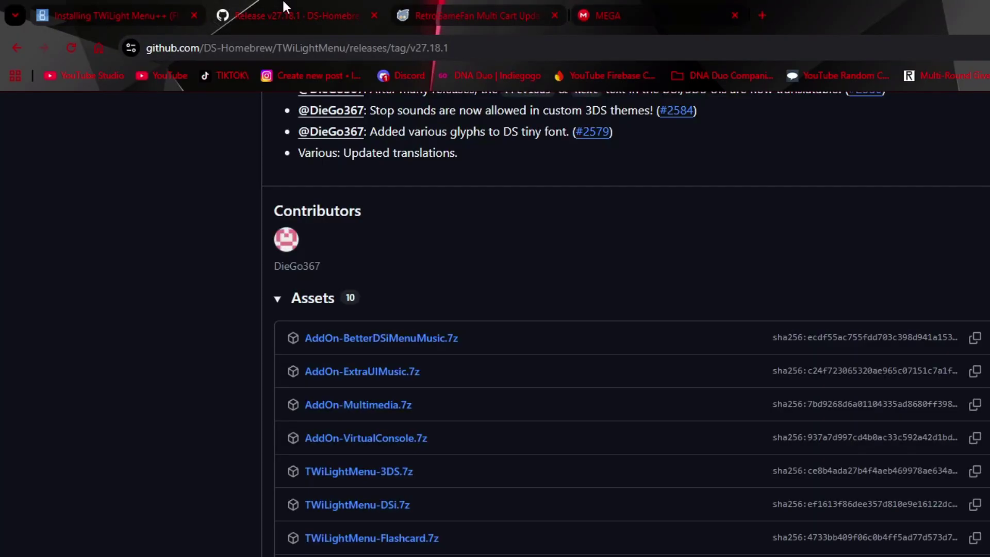
{"action": "left_click", "coordinate": [471, 11]}
{"action": "left_click", "coordinate": [614, 9]}
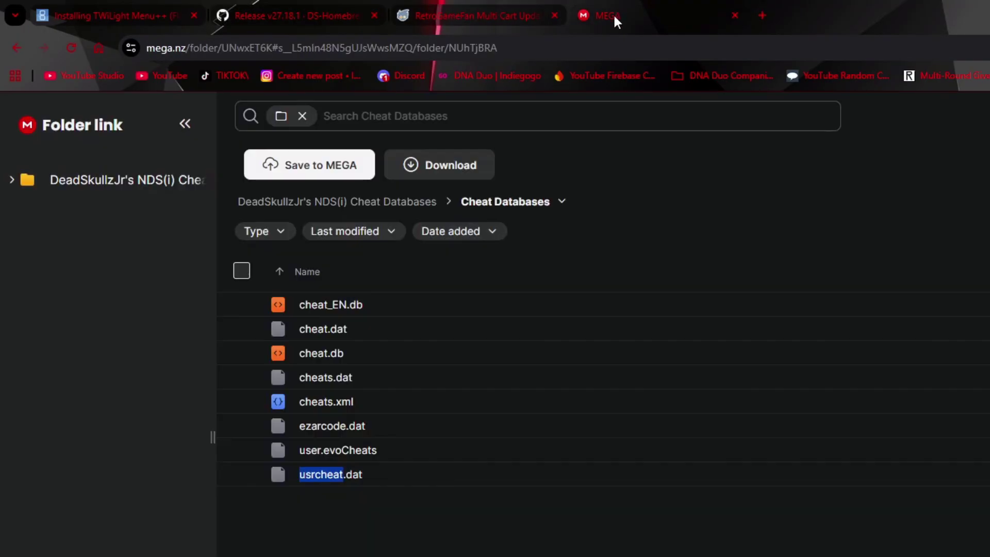
{"action": "left_click", "coordinate": [467, 21]}
{"action": "left_click", "coordinate": [43, 16]}
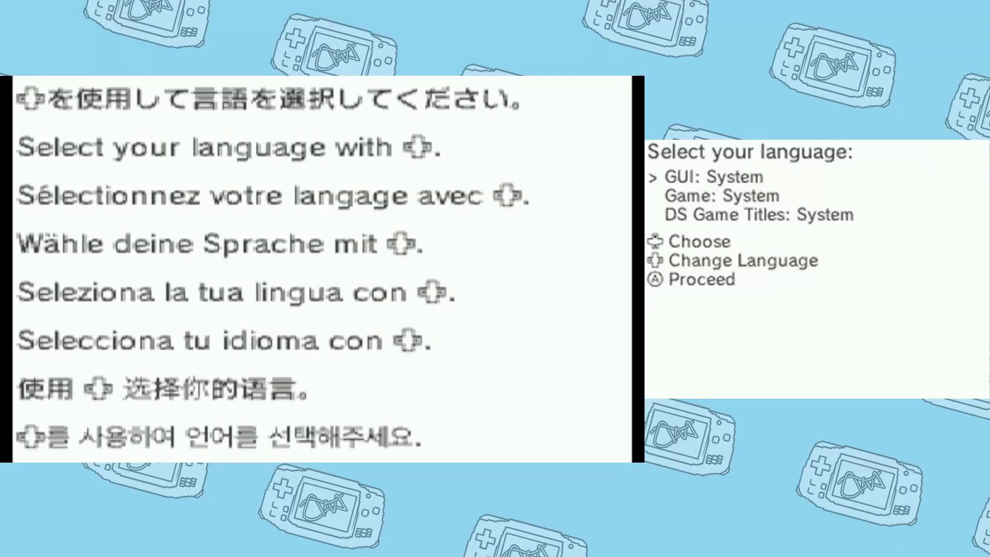
On the handheld, accept the System language settings for TWiLight Menu++ and choose USA as the region
{"action": "key", "text": "Up"}
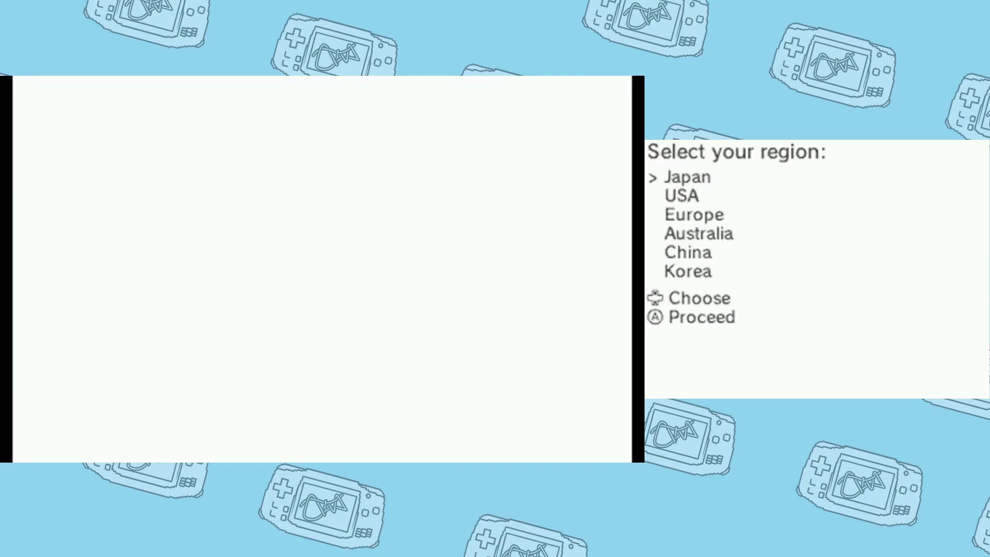
{"action": "key", "text": "Down"}
{"action": "key", "text": "a"}
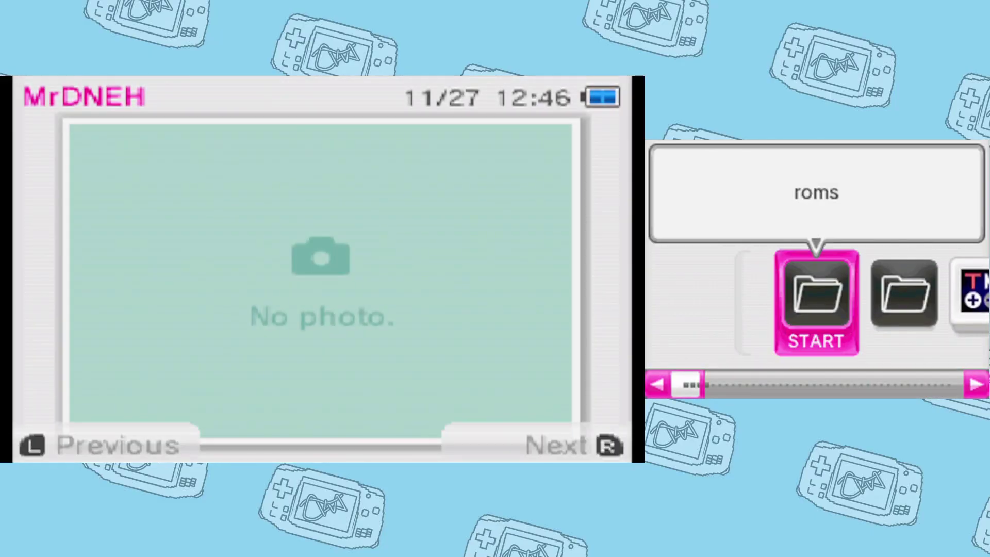
Browse to the nds folder inside roms and open the per-game settings of Final Fantasy III
{"action": "key", "text": "Return"}
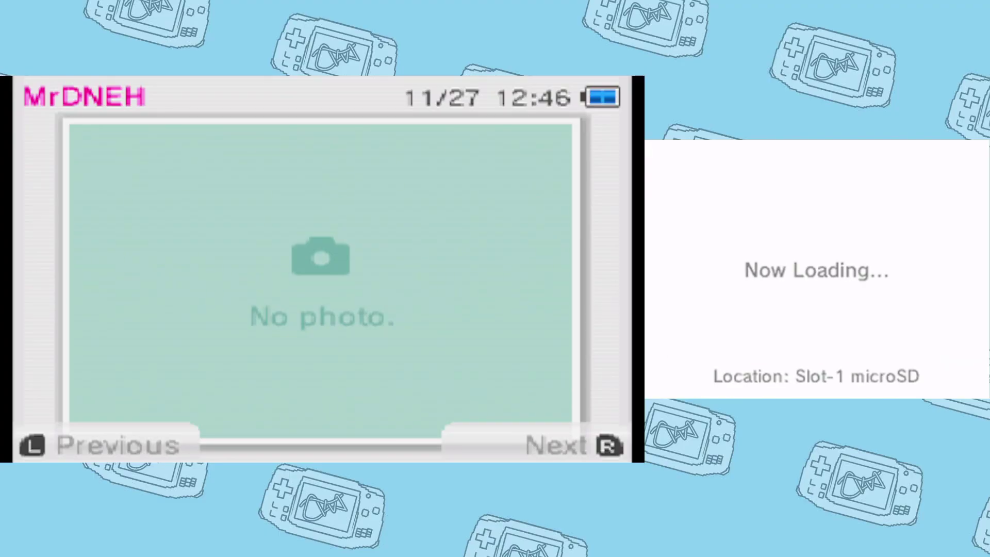
{"action": "key", "text": "Right"}
{"action": "key", "text": "Right"}
{"action": "key", "text": "Right"}
{"action": "key", "text": "Right"}
{"action": "key", "text": "Right"}
{"action": "key", "text": "Right"}
{"action": "key", "text": "Right"}
{"action": "key", "text": "Right"}
{"action": "key", "text": "Right"}
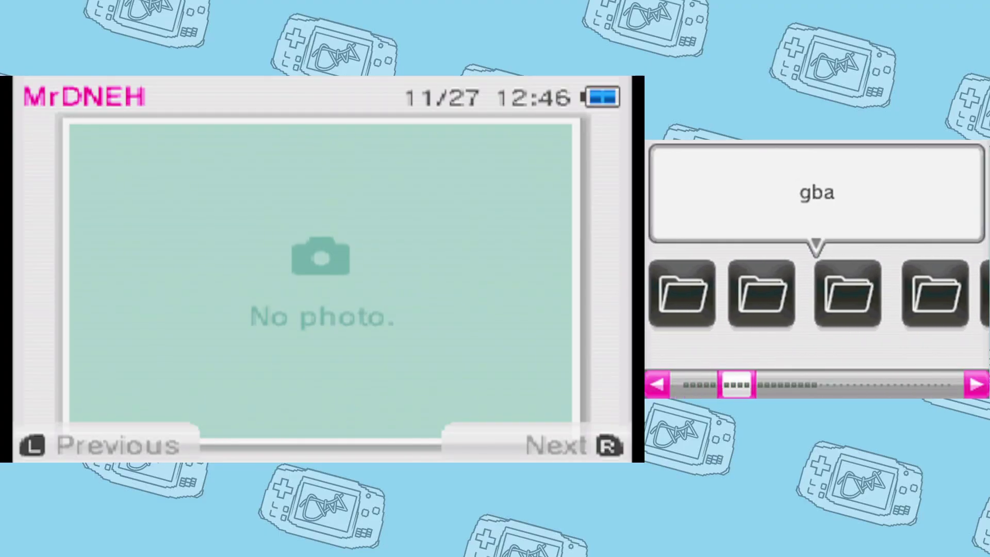
{"action": "key", "text": "Return"}
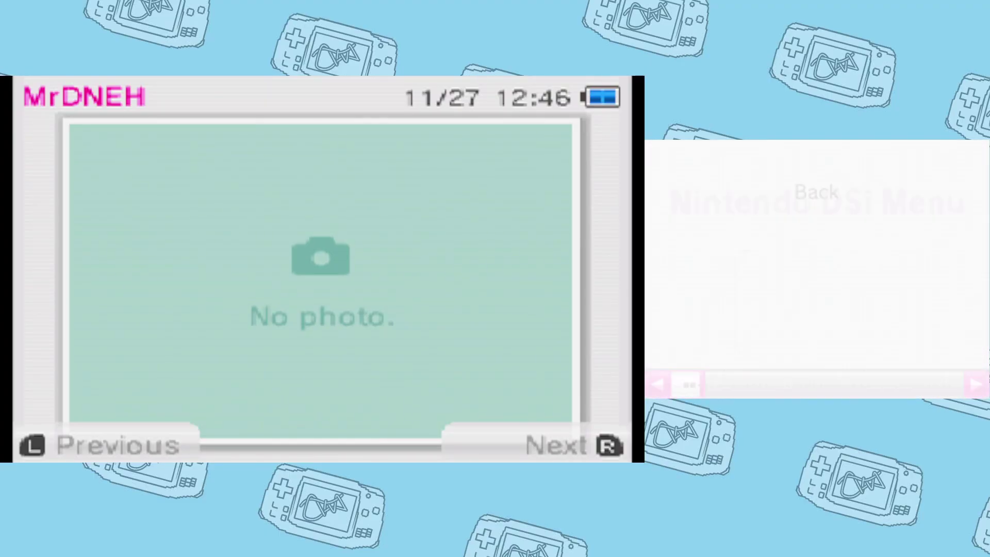
{"action": "key", "text": "Right"}
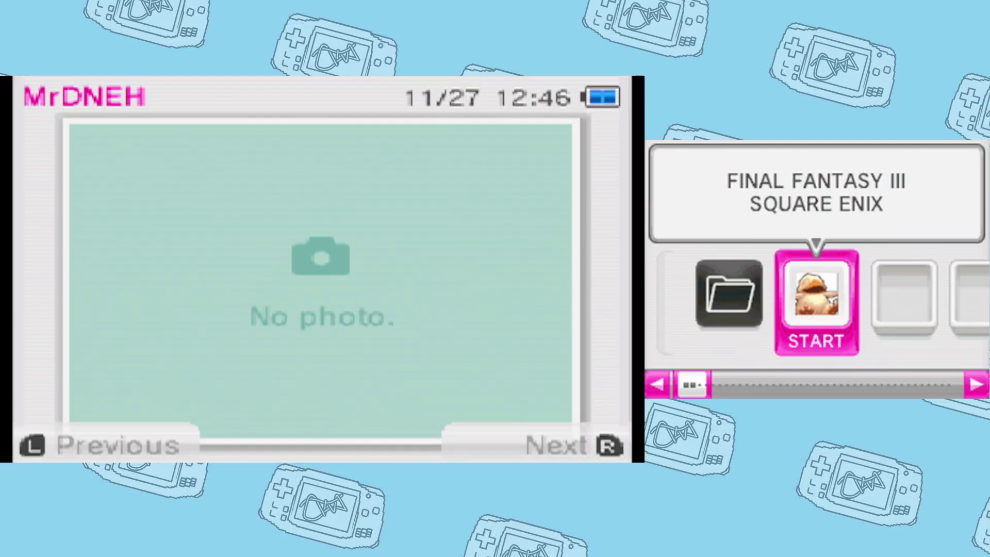
{"action": "key", "text": "y"}
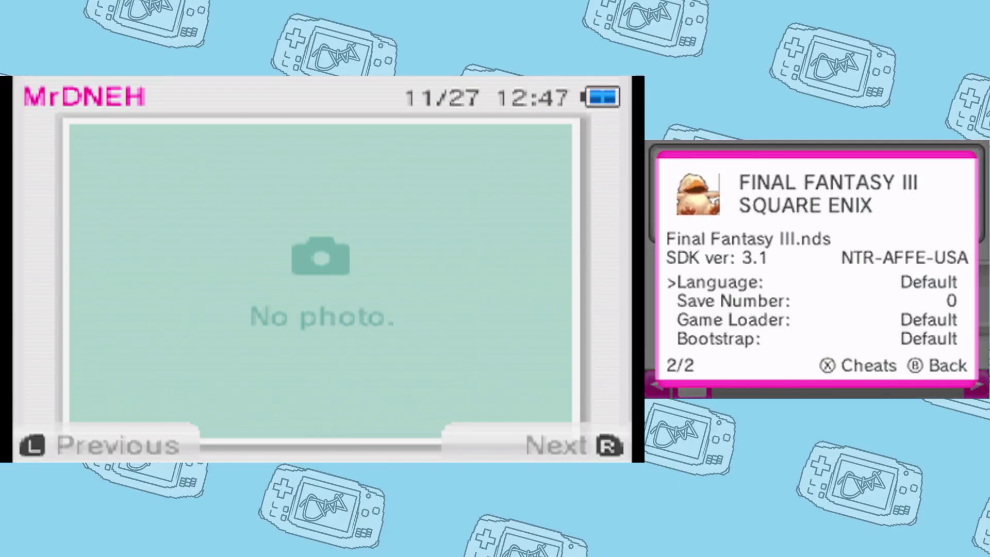
Try nds-bootstrap as the Game Loader for Final Fantasy III and return the option to Default
{"action": "key", "text": "Down"}
{"action": "key", "text": "Down"}
{"action": "key", "text": "Right"}
{"action": "key", "text": "Right"}
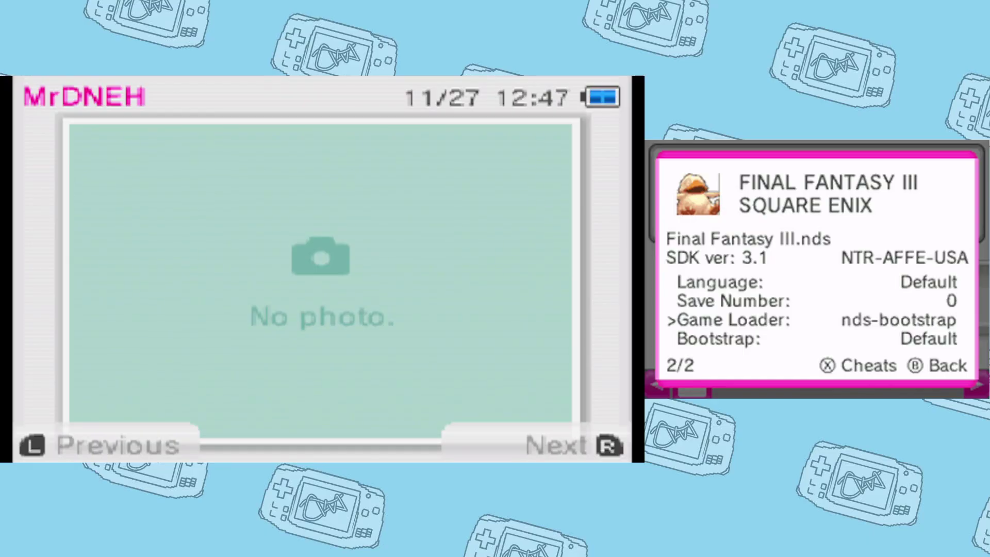
{"action": "key", "text": "Left"}
{"action": "key", "text": "Left"}
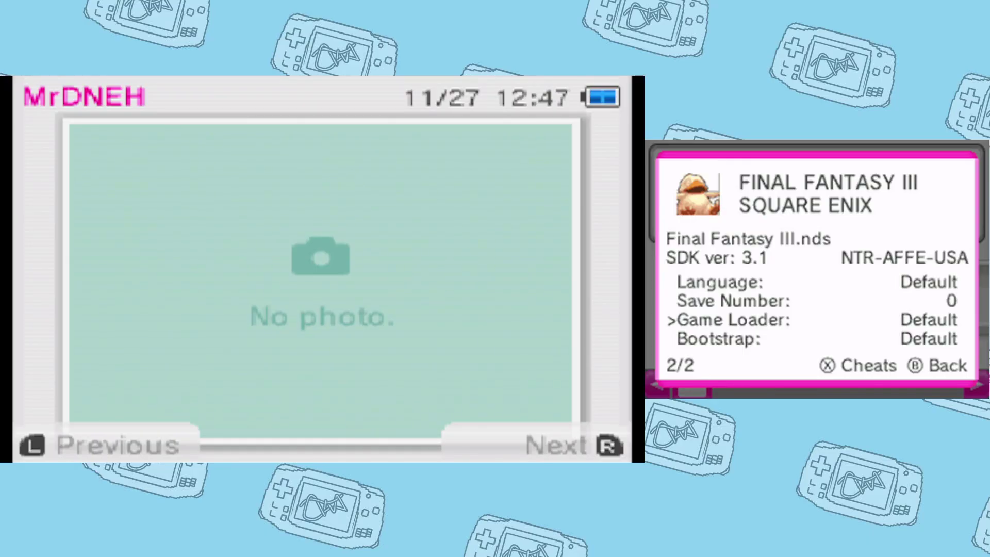
{"action": "key", "text": "Up"}
{"action": "key", "text": "Up"}
{"action": "key", "text": "Up"}
{"action": "key", "text": "Down"}
{"action": "key", "text": "Up"}
{"action": "key", "text": "Down"}
{"action": "key", "text": "Up"}
{"action": "key", "text": "Down"}
Open the cheats for Final Fantasy III and look through the Miscellaneous Codes and Game Time Codes categories
{"action": "key", "text": "x"}
{"action": "key", "text": "Down"}
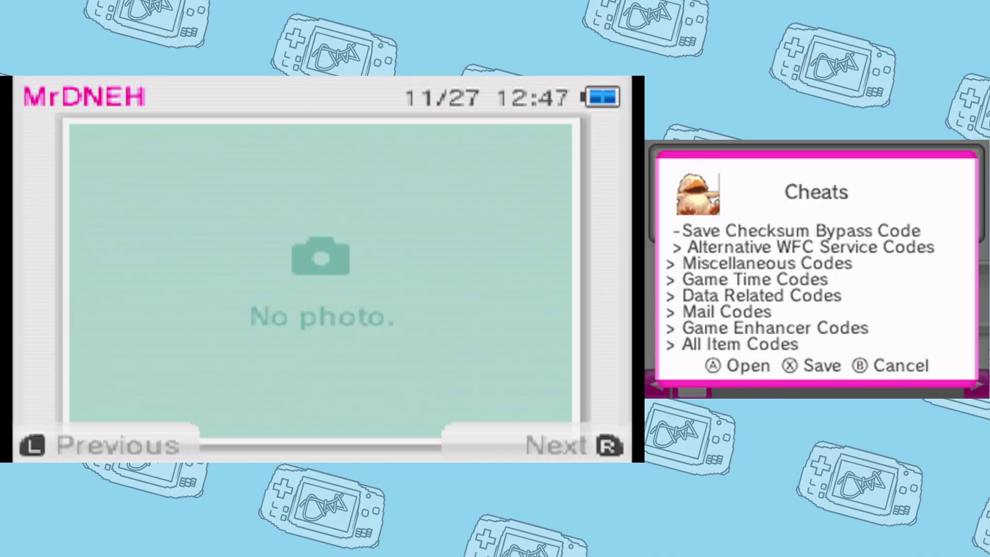
{"action": "key", "text": "Up"}
{"action": "key", "text": "Down"}
{"action": "key", "text": "Down"}
{"action": "key", "text": "Down"}
{"action": "key", "text": "x"}
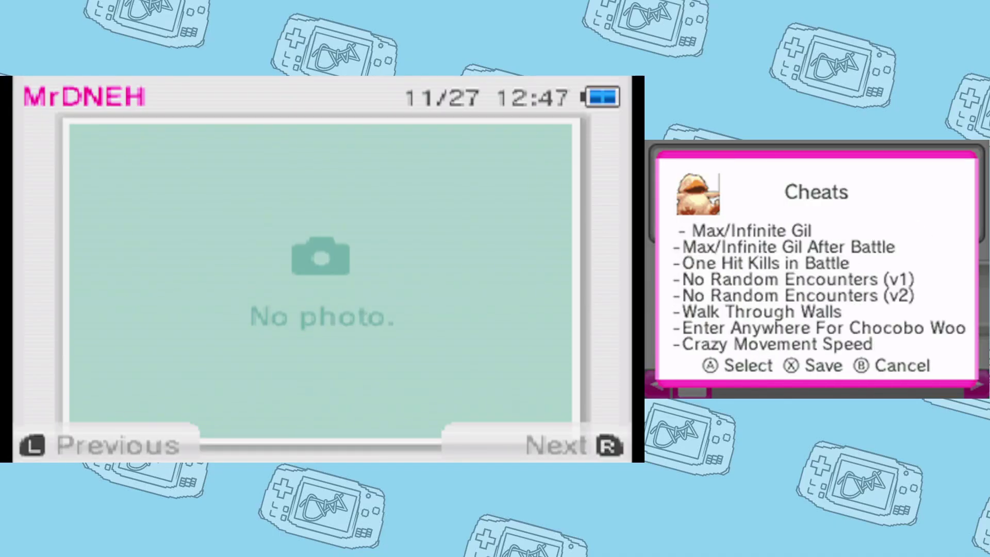
{"action": "key", "text": "z"}
{"action": "key", "text": "Down"}
{"action": "key", "text": "x"}
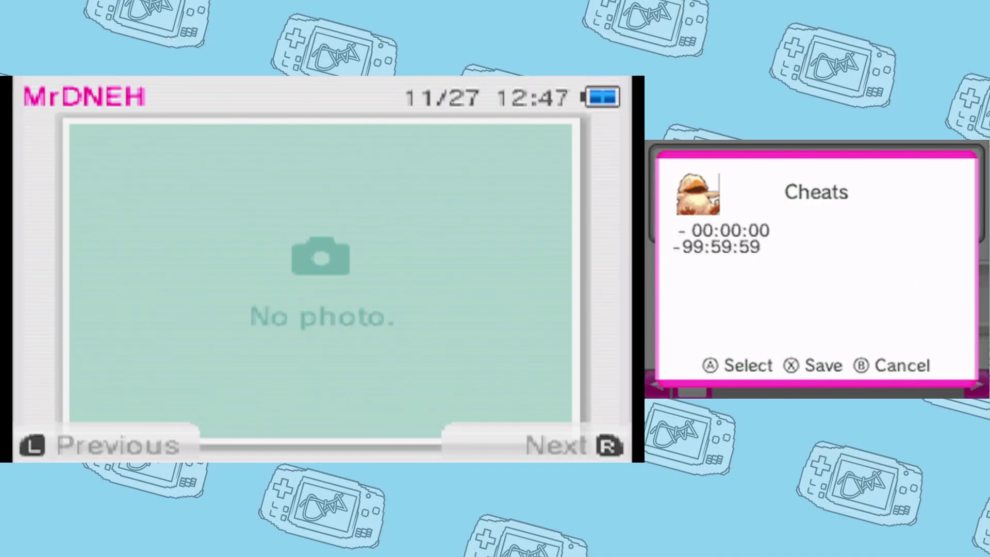